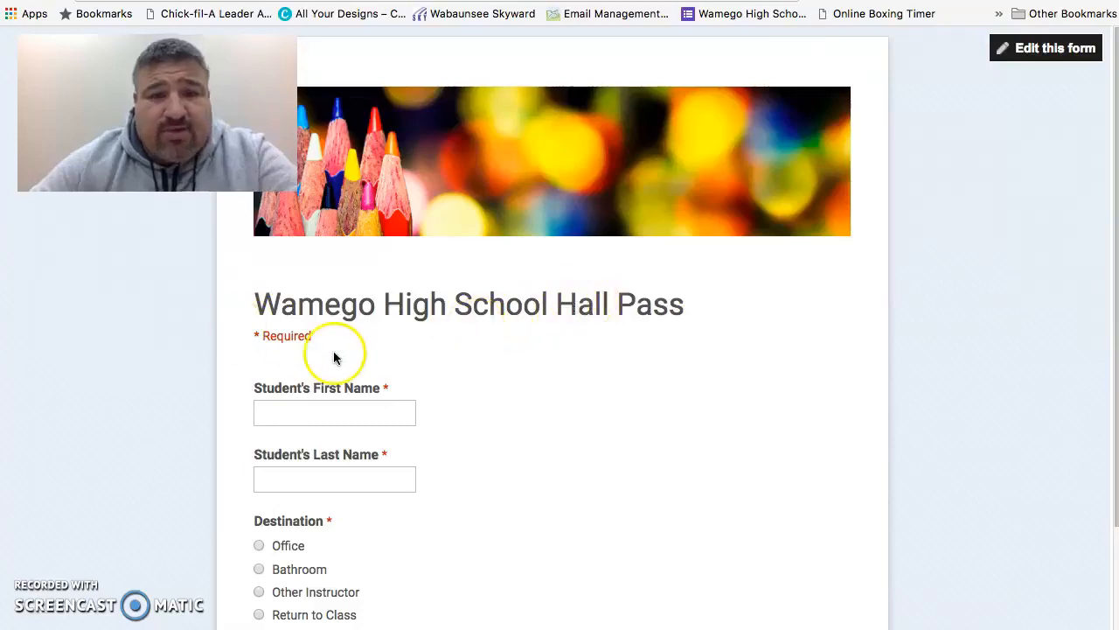
Step: Enter the student's first name and last name in the hall pass form
left_click(258, 413)
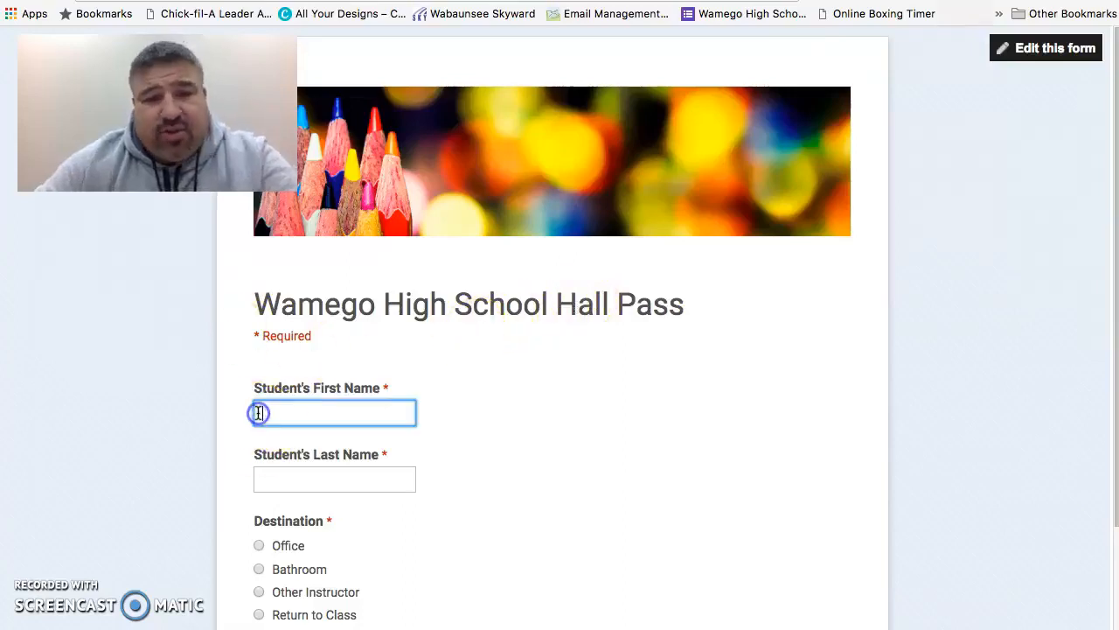
key("Tab")
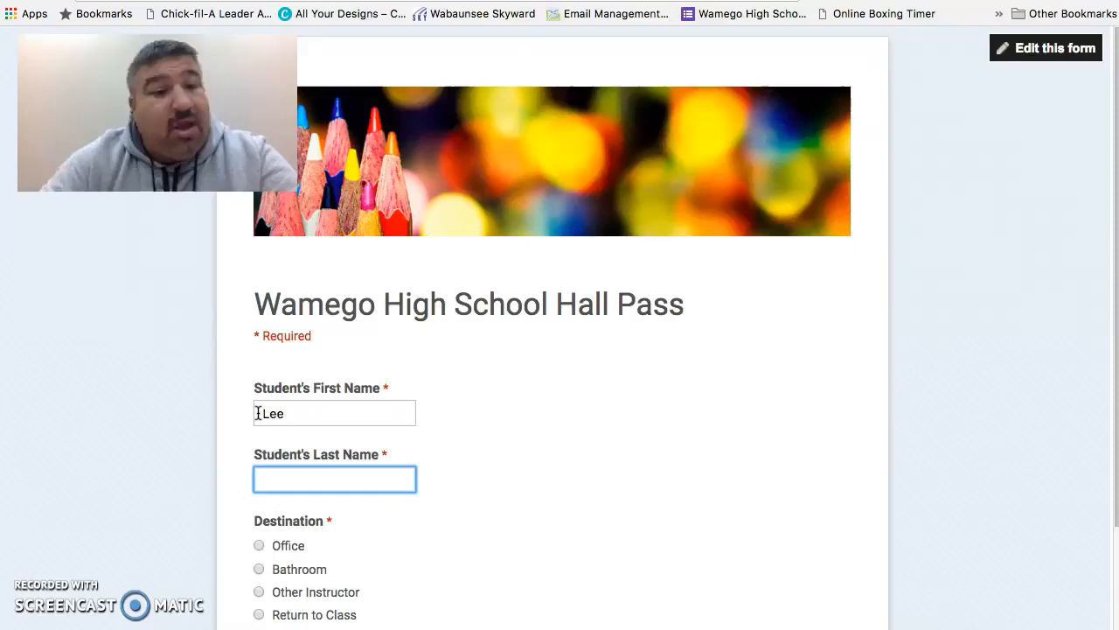
Step: Choose Other Instructor as the destination and continue to the instructor page
left_click(295, 506)
left_click(259, 592)
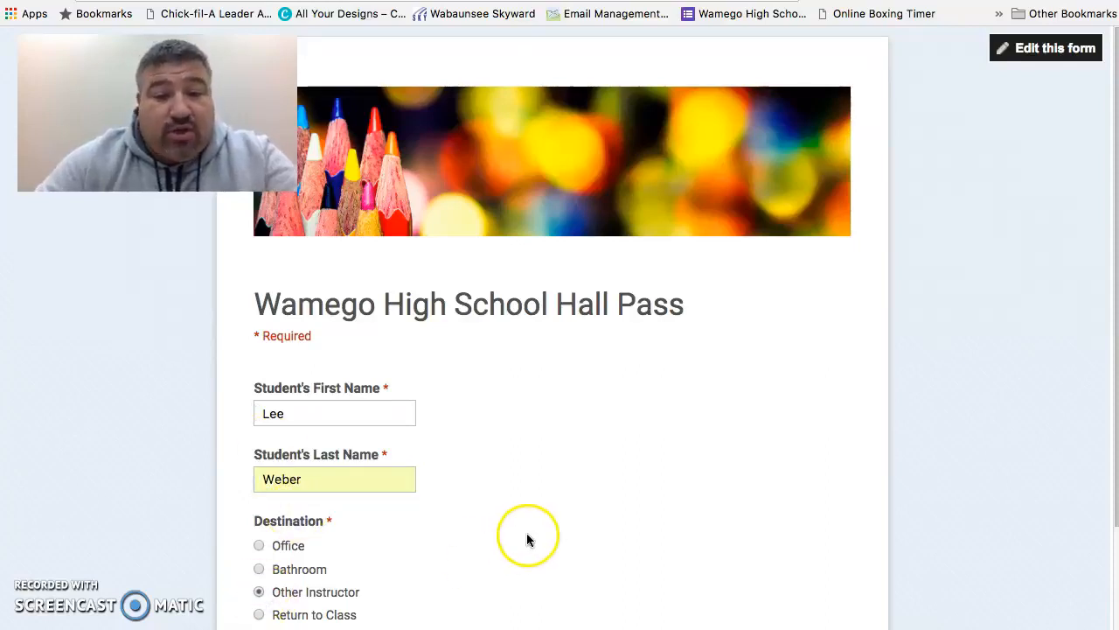
scroll(527, 539, "down", 3)
left_click(299, 527)
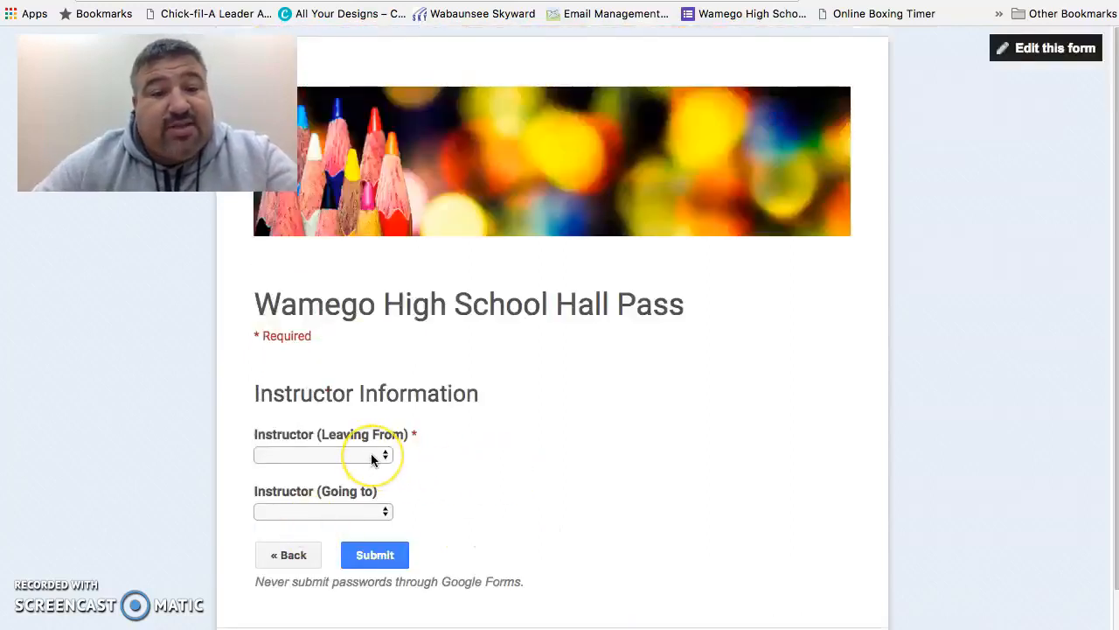
Step: Select the leaving-from instructor and the going-to instructor from the two dropdown lists
left_click(371, 455)
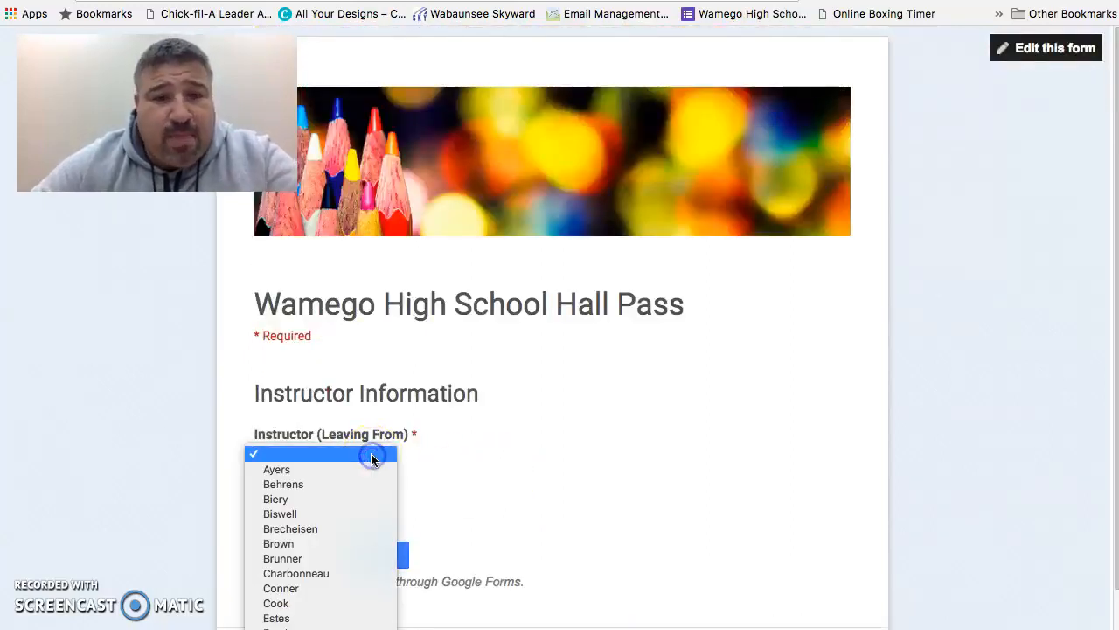
scroll(375, 586, "down", 5)
scroll(346, 587, "down", 5)
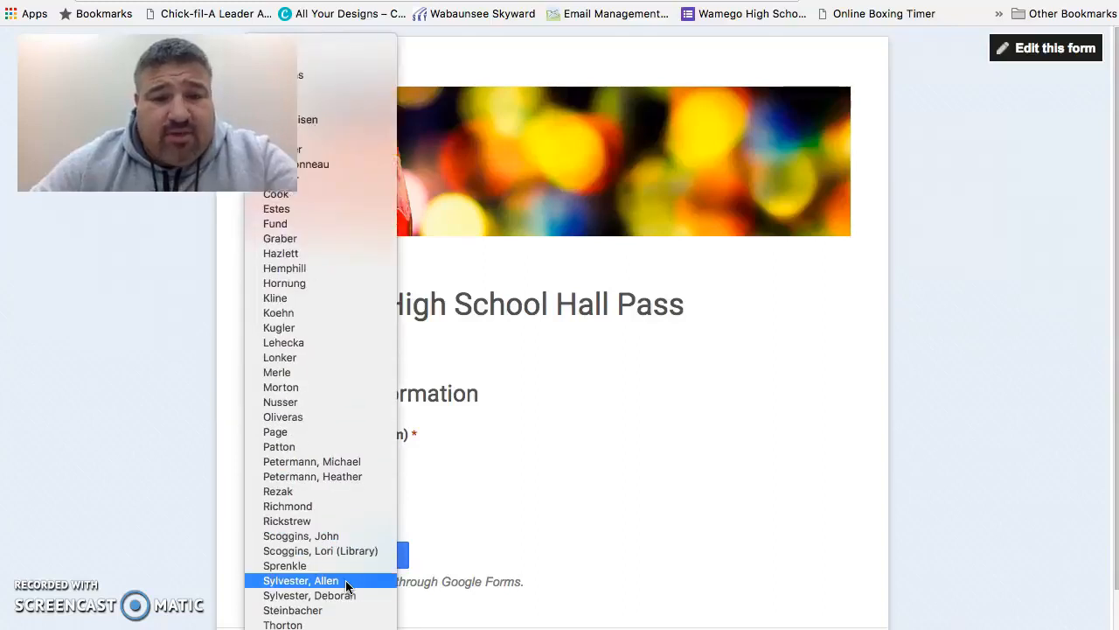
left_click(346, 626)
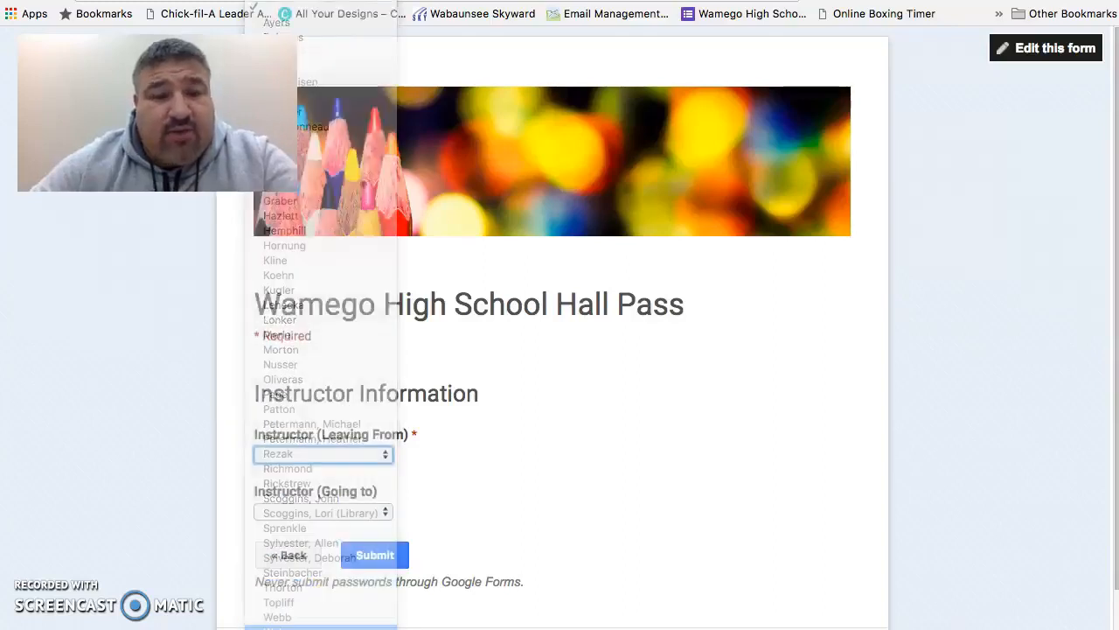
left_click(373, 514)
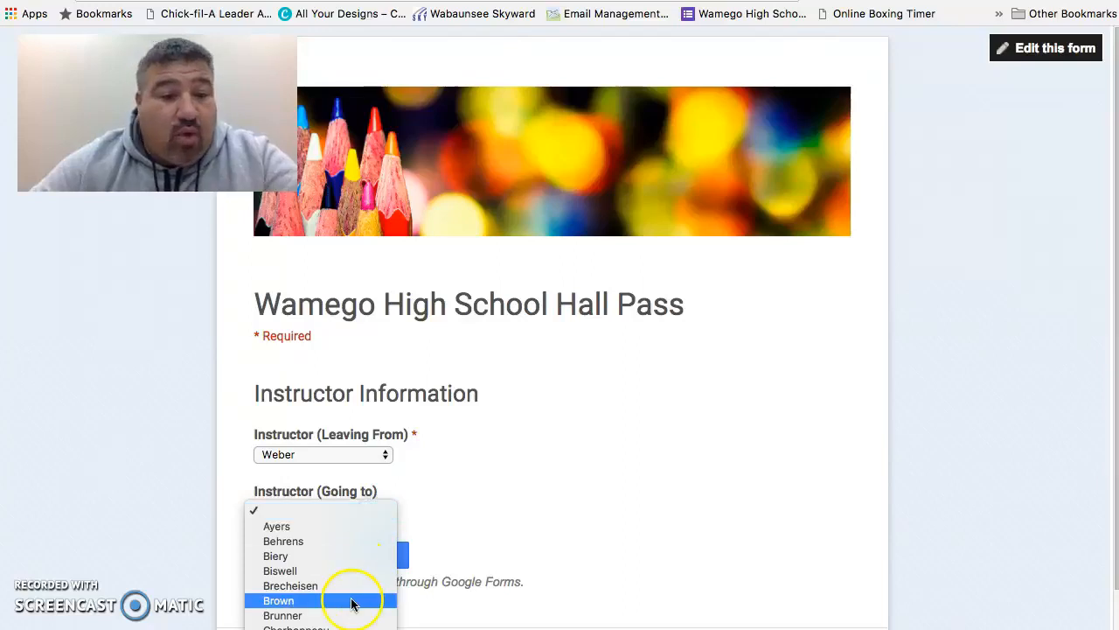
scroll(355, 600, "down", 3)
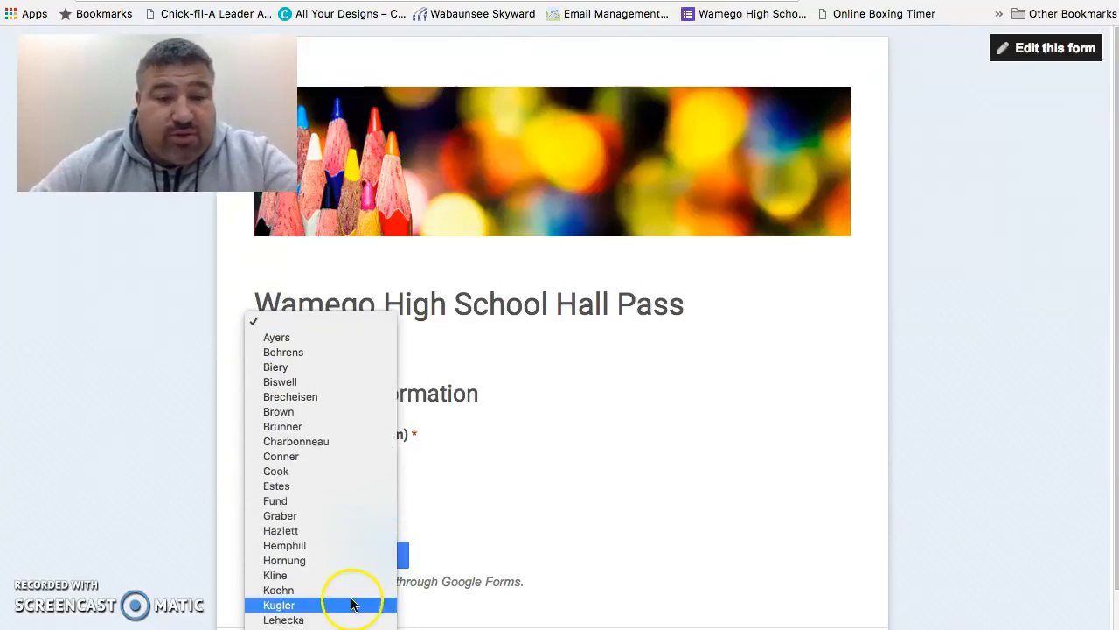
left_click(320, 546)
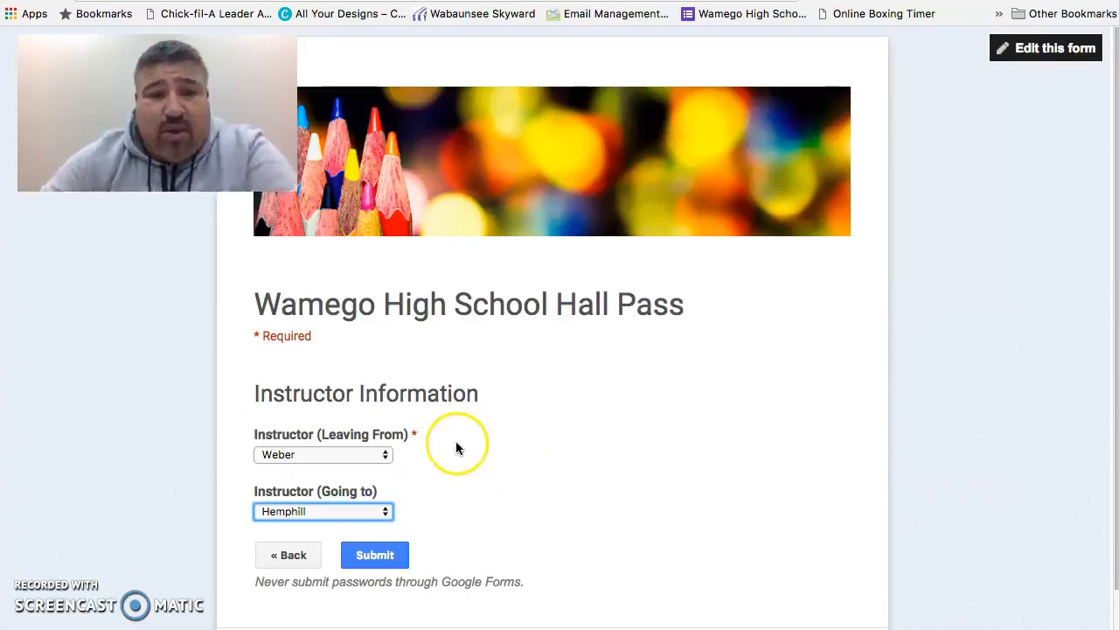
Step: Go back to the first page, return, and reopen both instructor dropdowns to review their choices
left_click(289, 556)
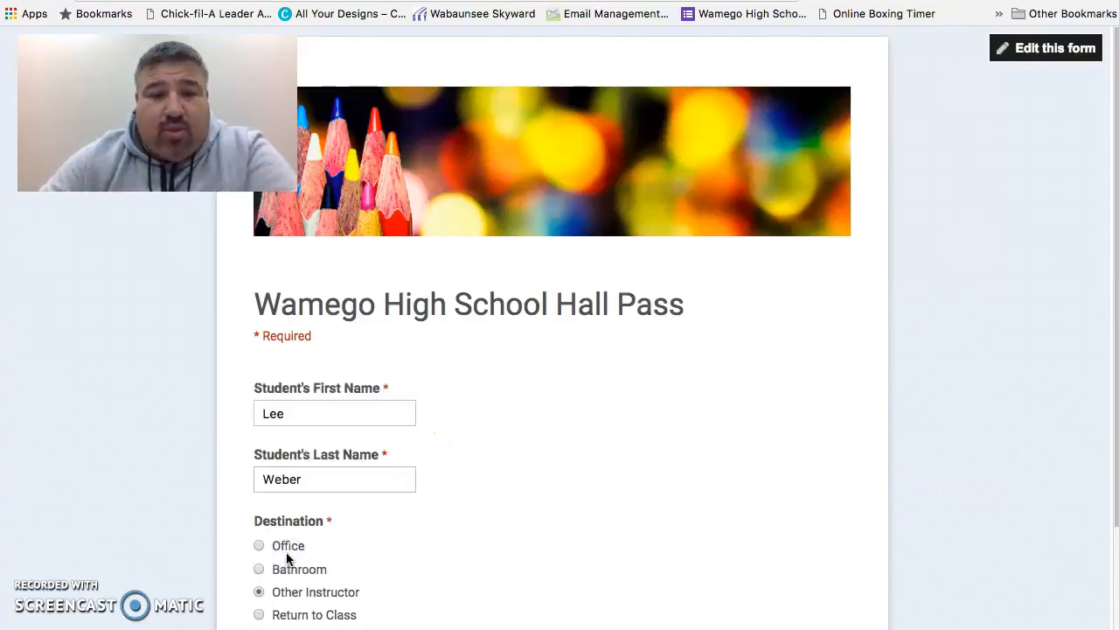
scroll(508, 553, "down", 2)
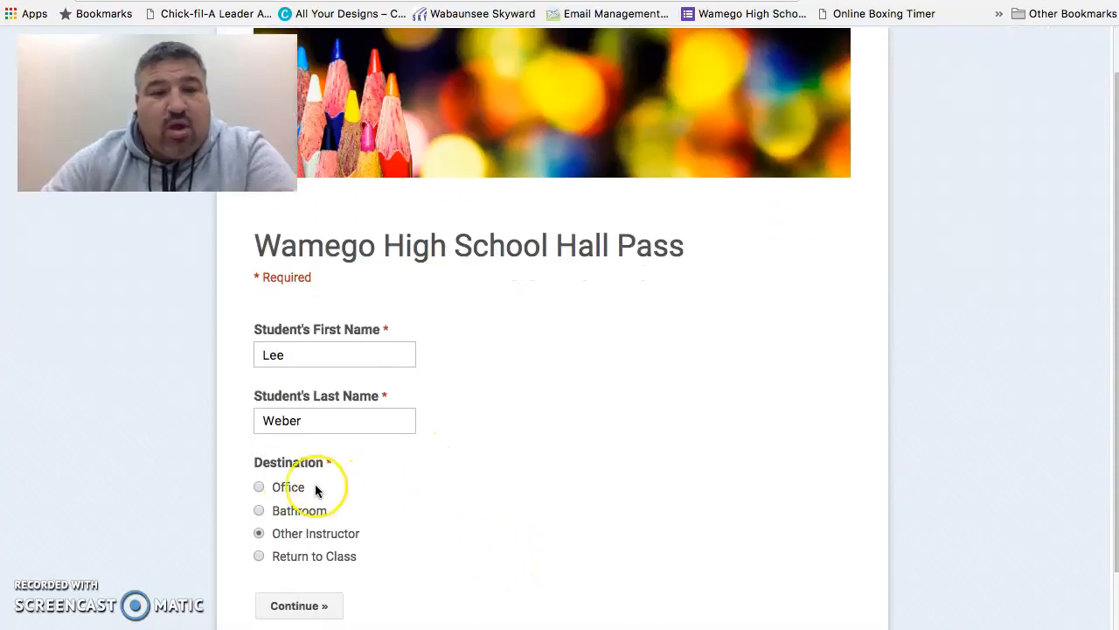
left_click(296, 509)
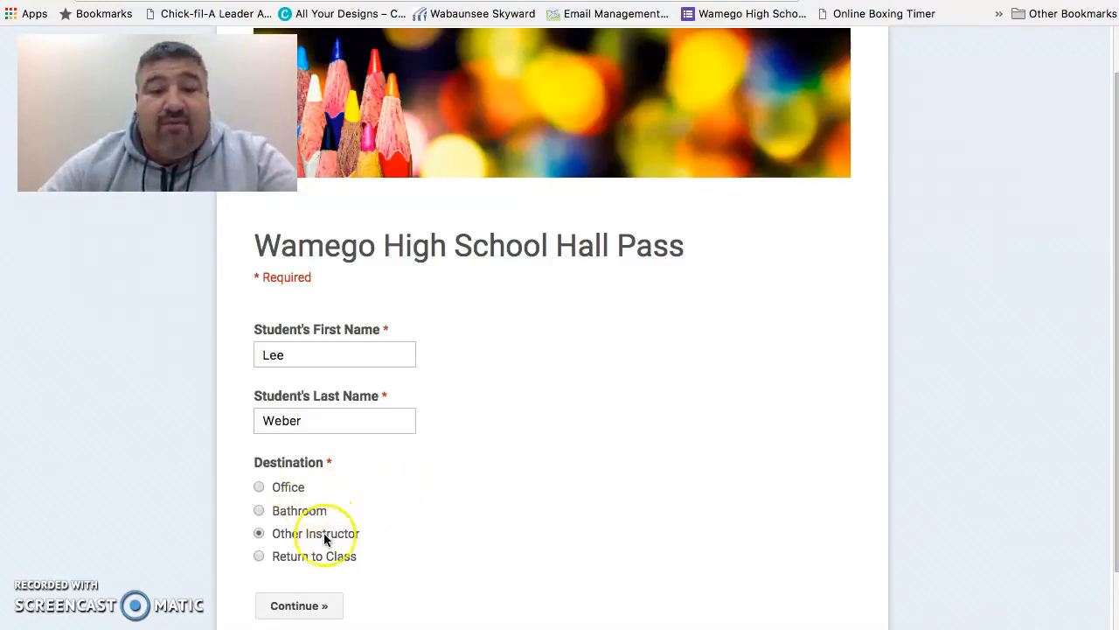
left_click(306, 608)
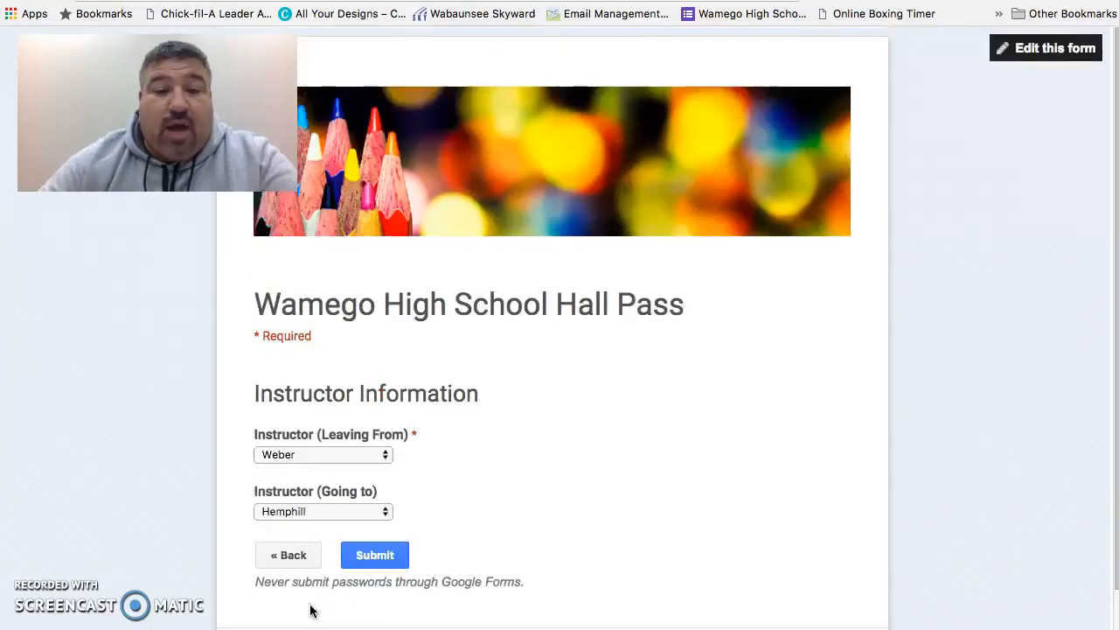
left_click(358, 453)
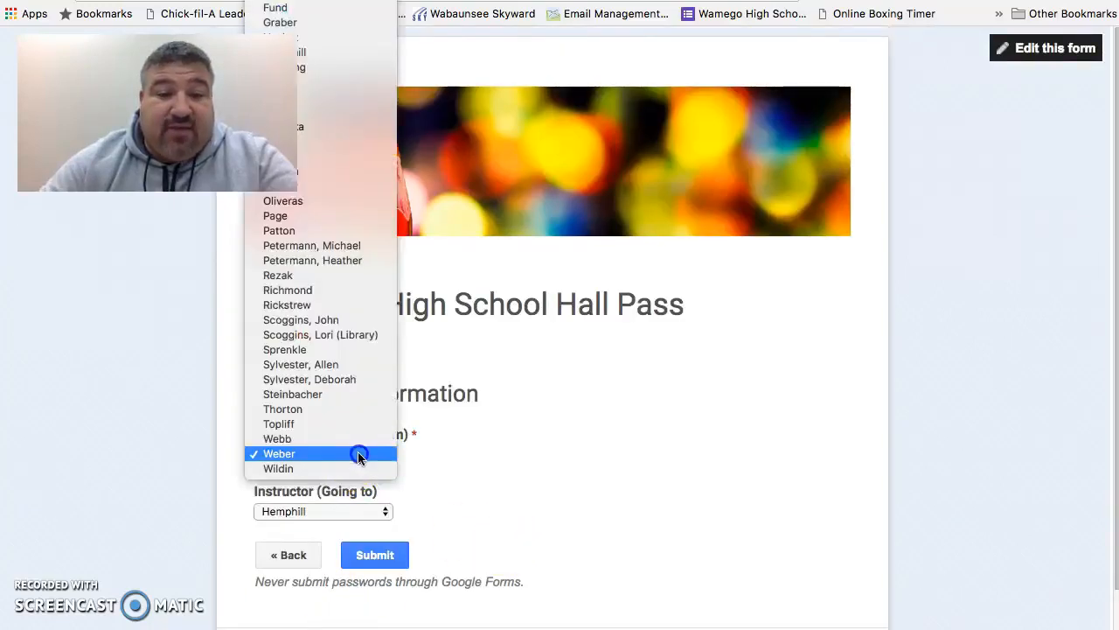
left_click(358, 452)
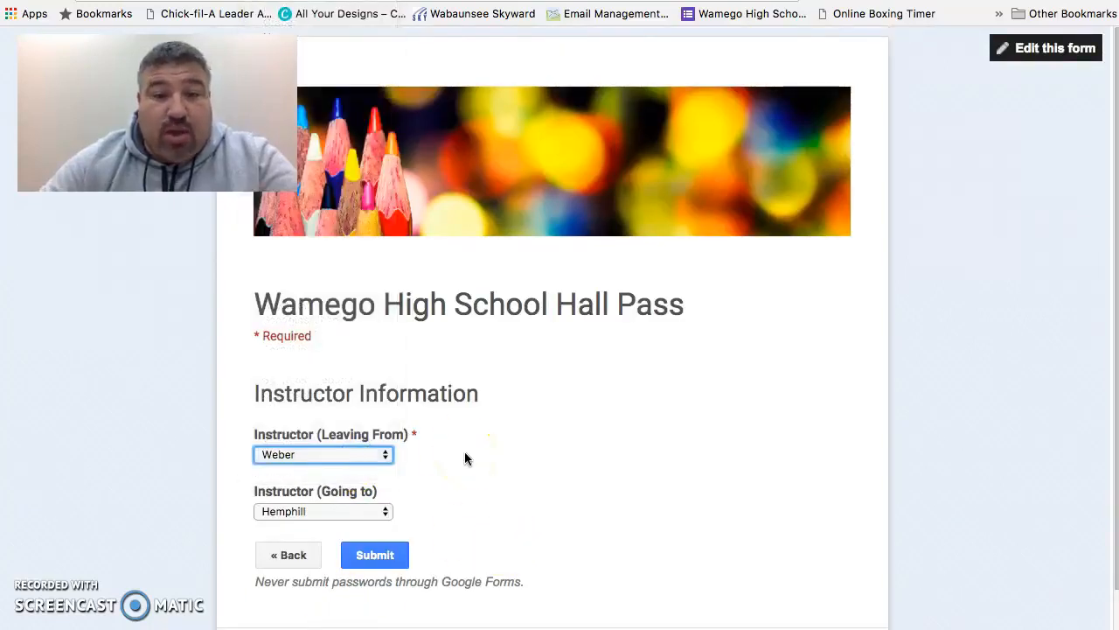
left_click(351, 514)
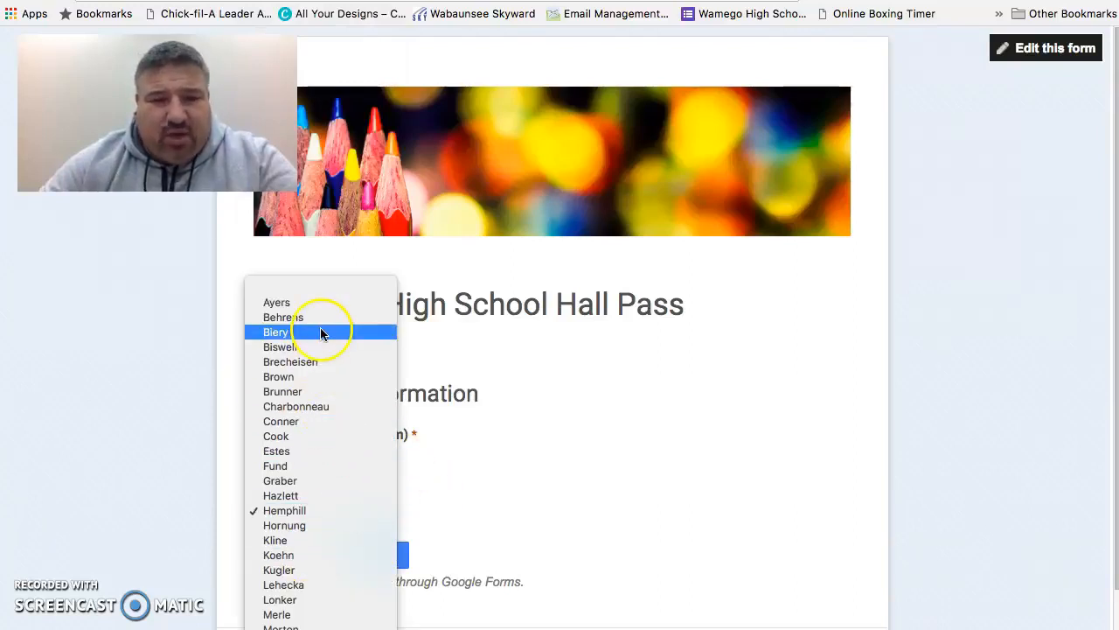
left_click(574, 489)
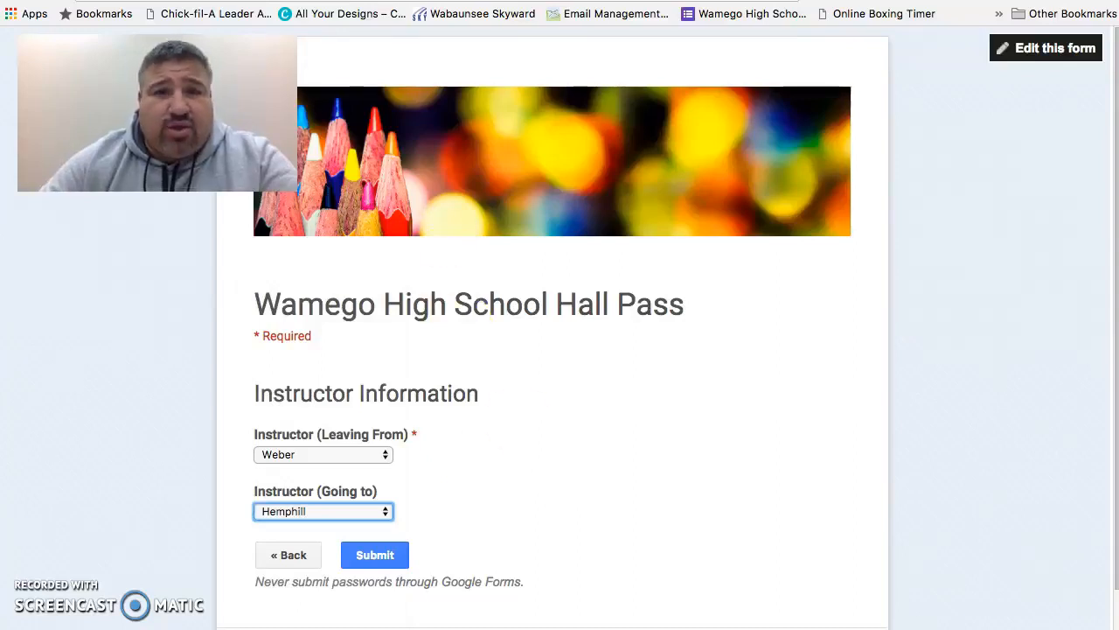
Step: Switch to the form editor and scroll through the questions down to the instructor page
left_click(367, 2)
scroll(645, 404, "down", 1)
scroll(645, 404, "up", 1)
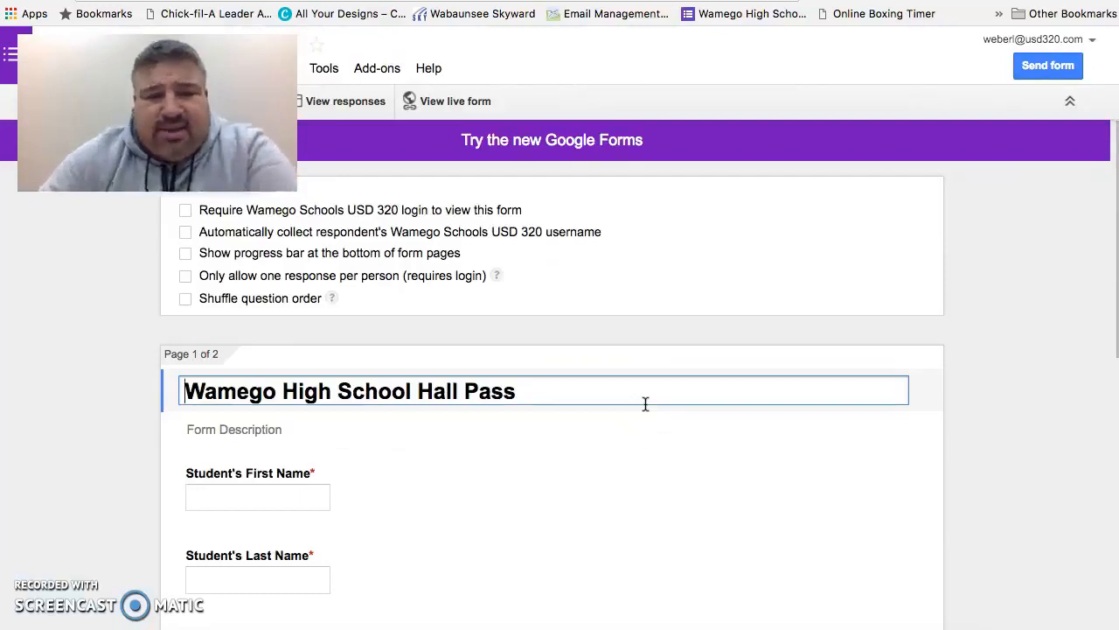
scroll(645, 404, "down", 5)
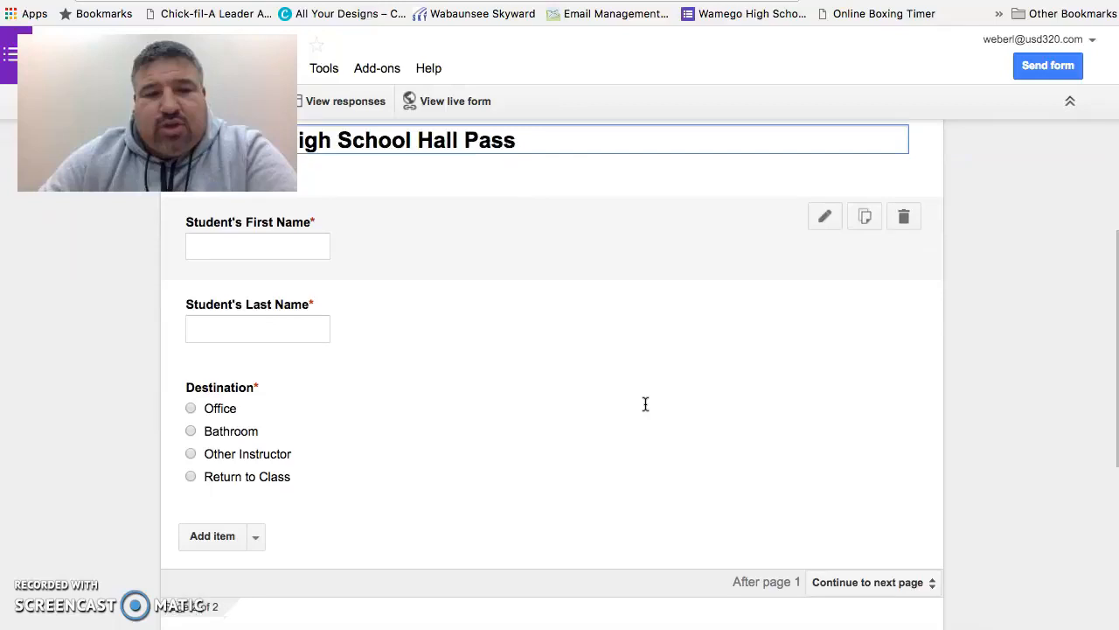
scroll(376, 437, "down", 1)
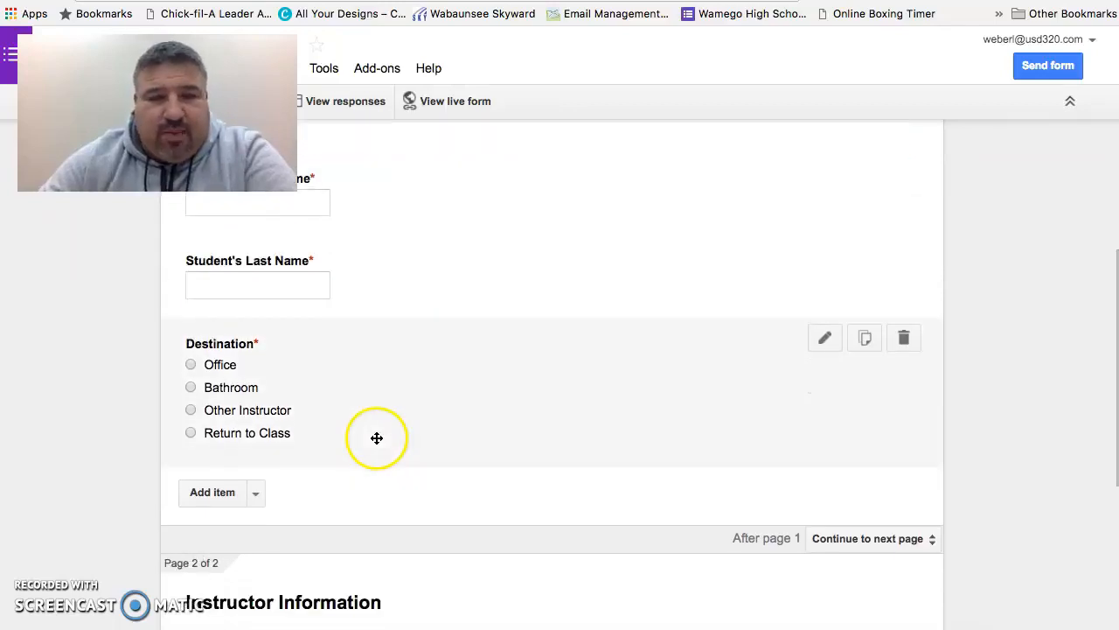
scroll(480, 447, "down", 4)
scroll(480, 448, "down", 3)
scroll(480, 448, "down", 2)
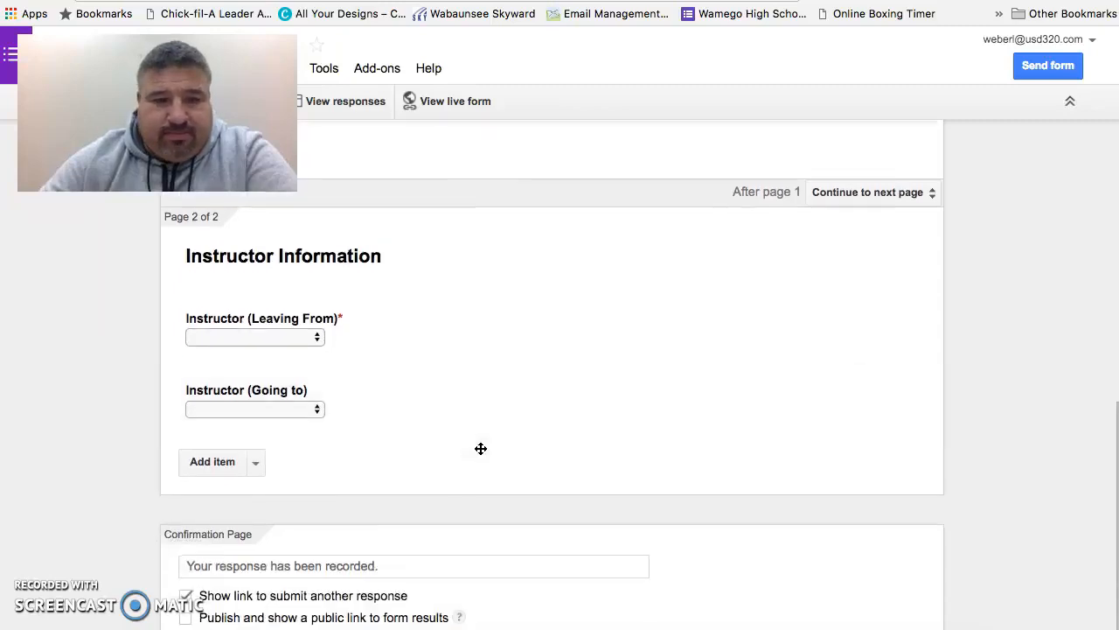
Step: Edit the Instructor (Leaving From) question and correct the spelling of option 30 in its instructor list
left_click(314, 339)
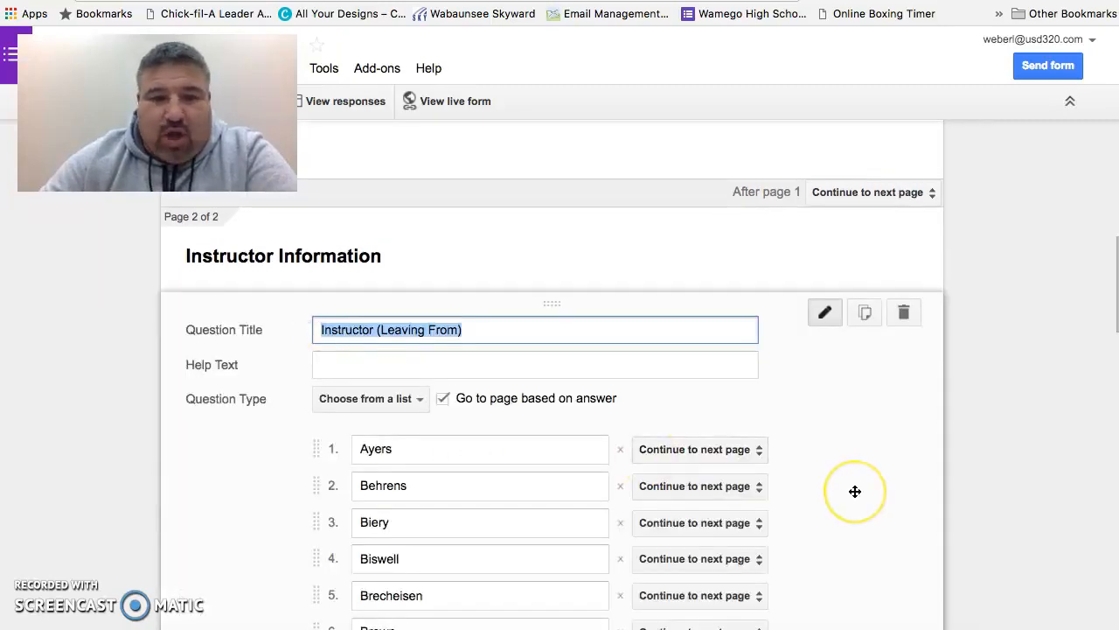
scroll(855, 491, "down", 12)
scroll(855, 491, "down", 13)
scroll(855, 491, "down", 1)
left_click(428, 425)
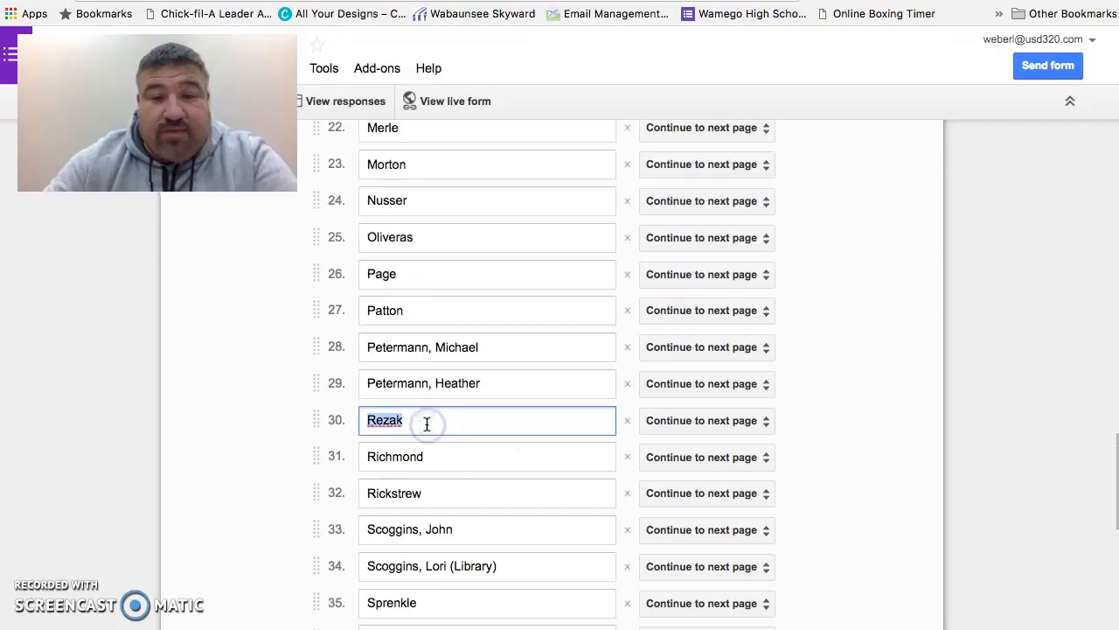
type("Rezac")
left_click(831, 422)
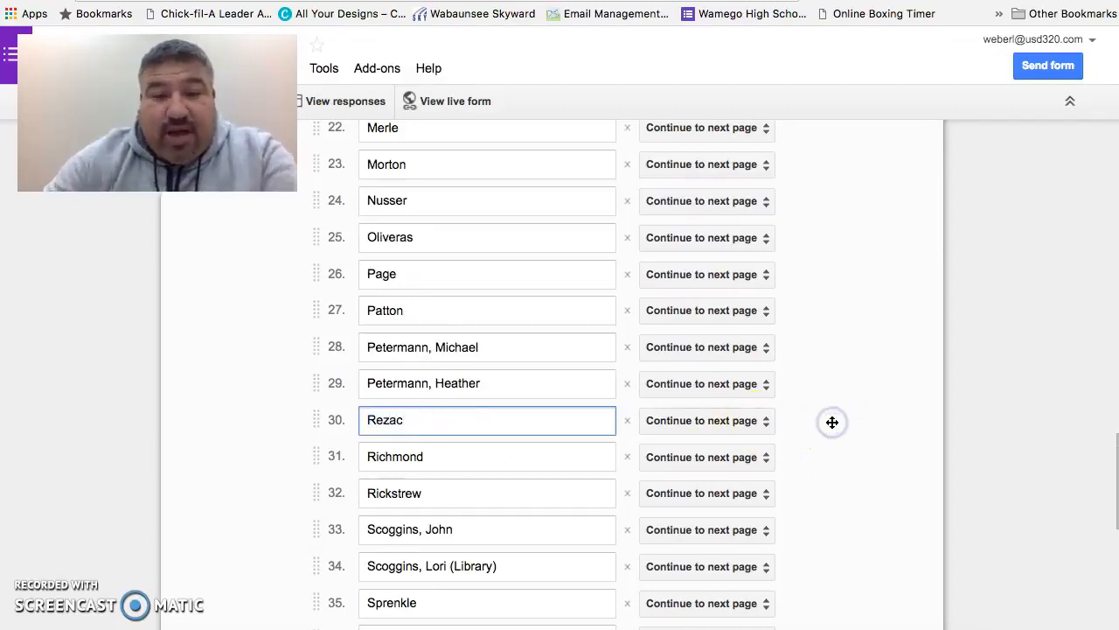
scroll(880, 439, "down", 5)
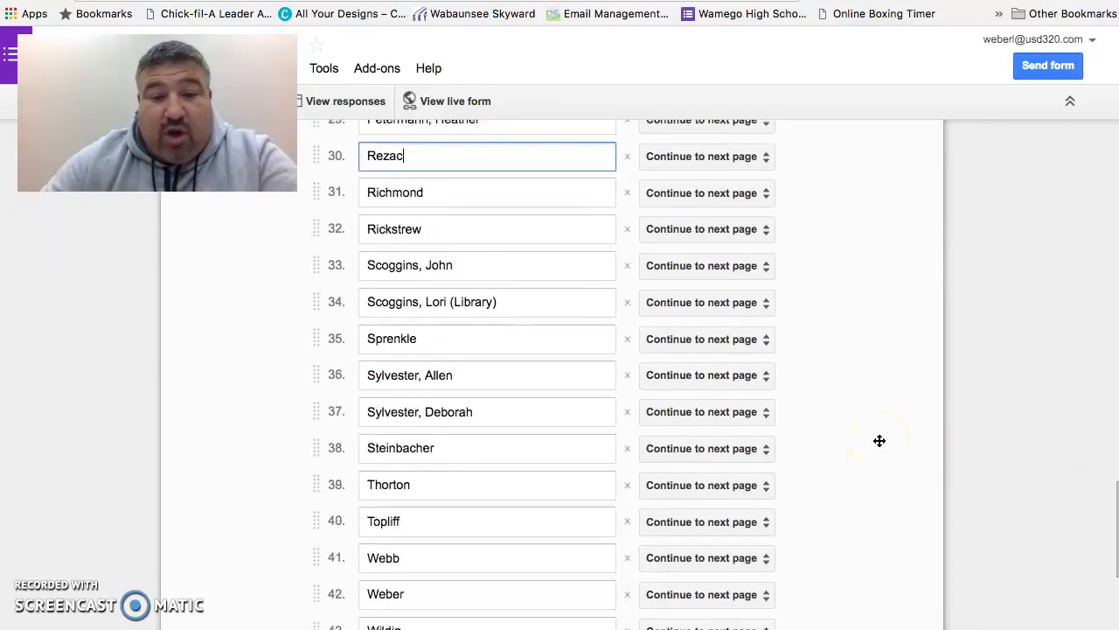
scroll(879, 440, "down", 5)
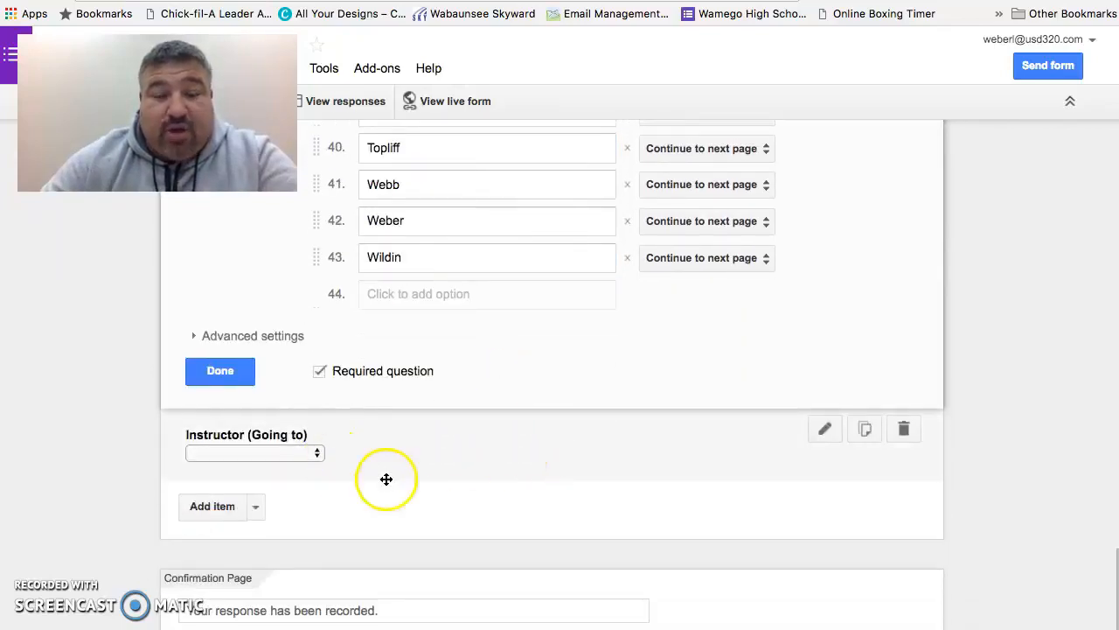
scroll(577, 470, "up", 15)
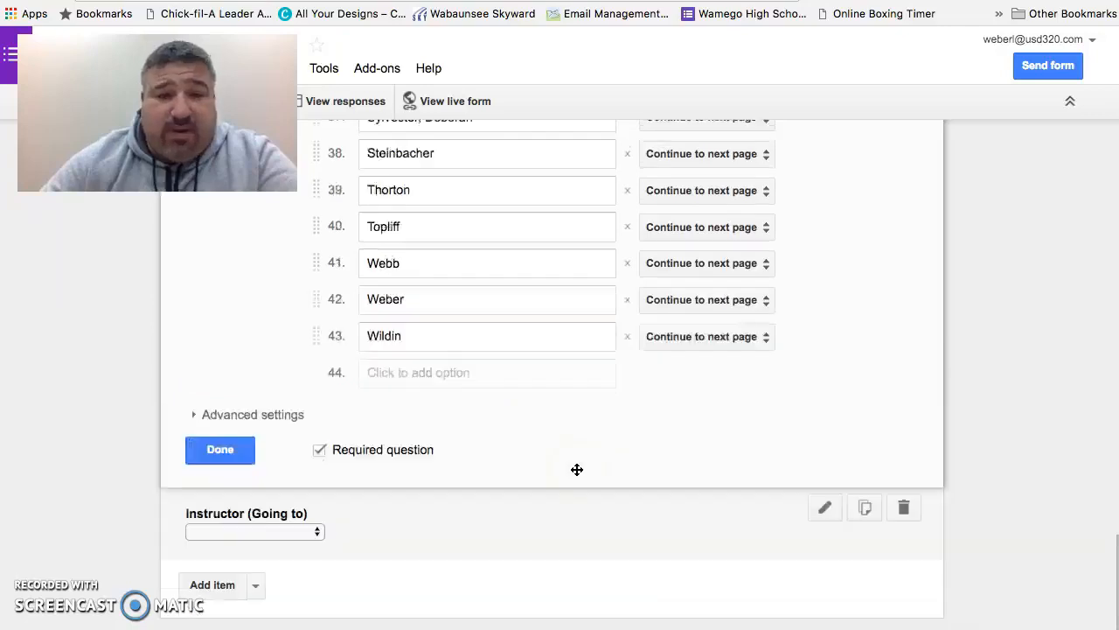
scroll(577, 470, "up", 3)
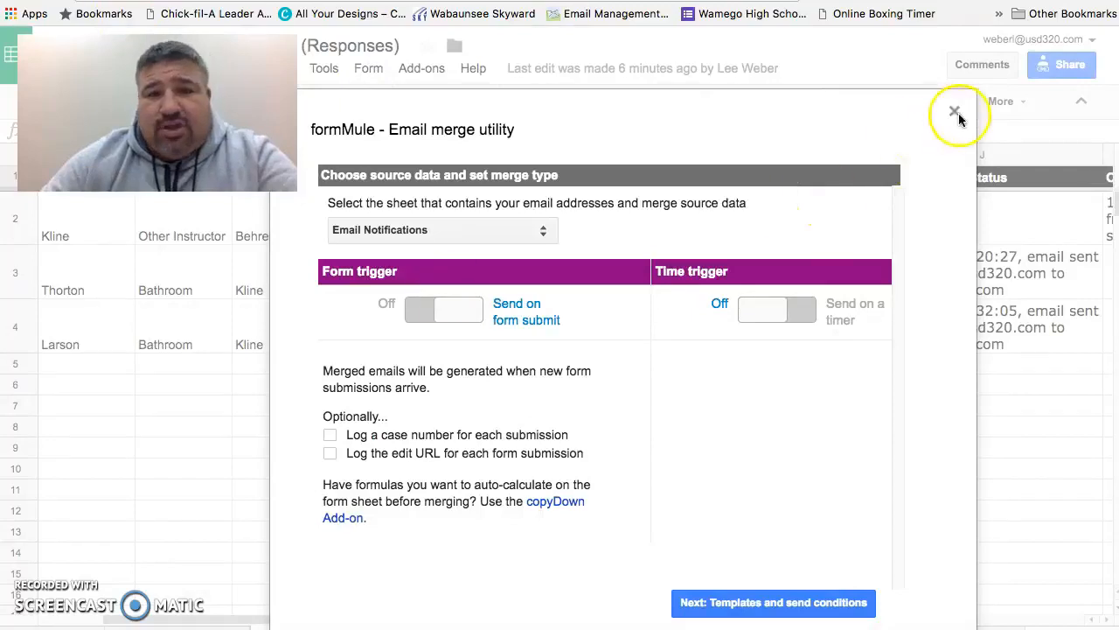
Step: Close the formMule dialog and inspect the instructor and email formula cells in the responses sheet
left_click(954, 112)
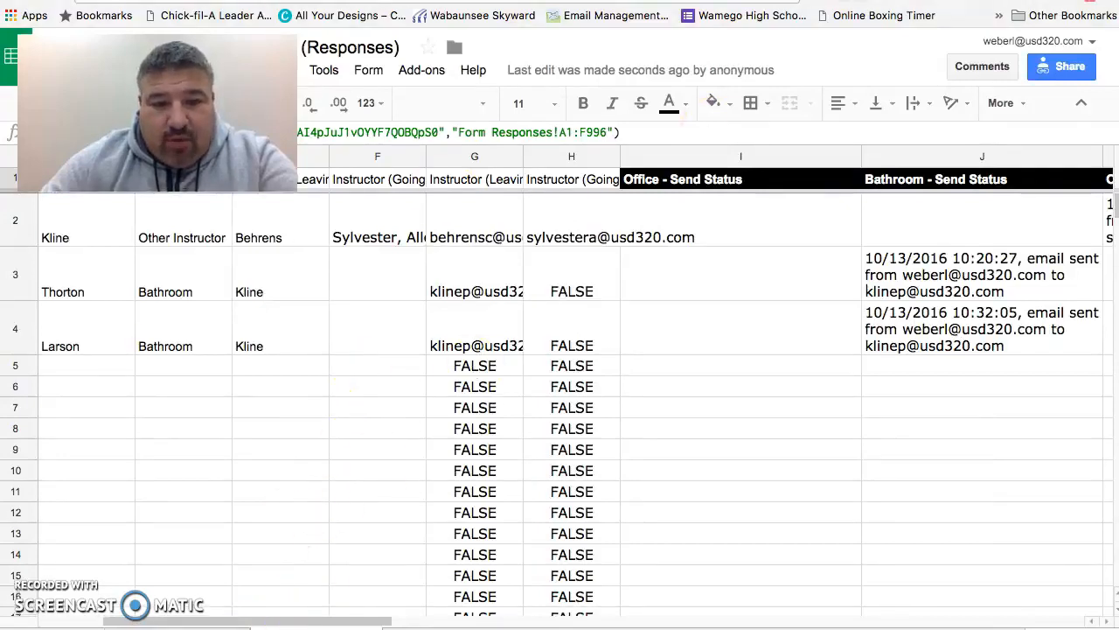
left_click(199, 627)
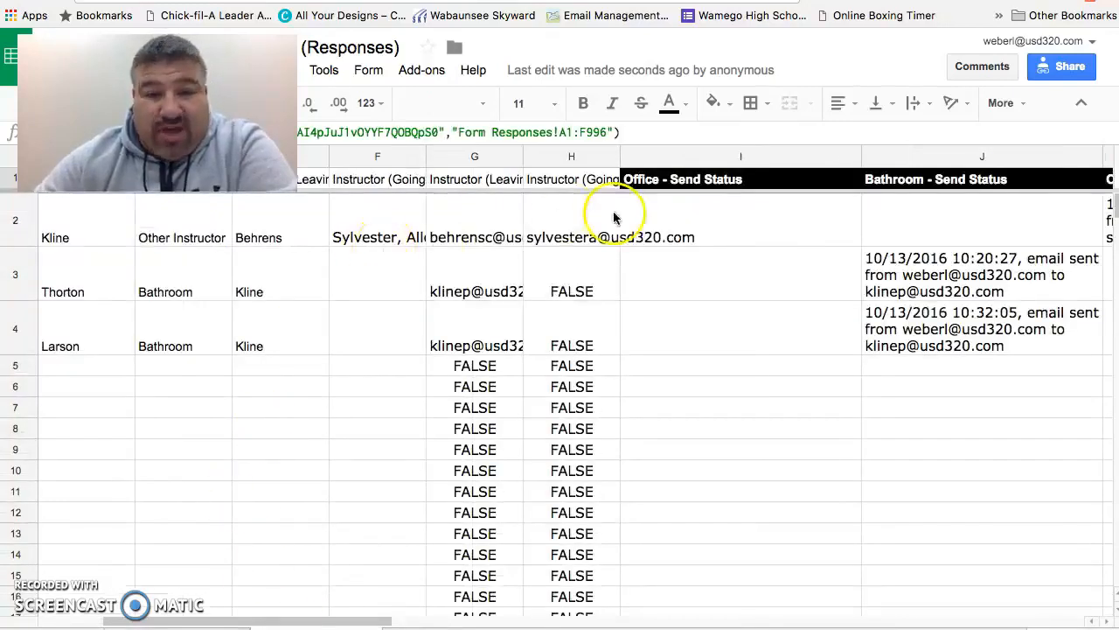
left_click(106, 242)
left_click(256, 233)
left_click(151, 220)
left_click(385, 232)
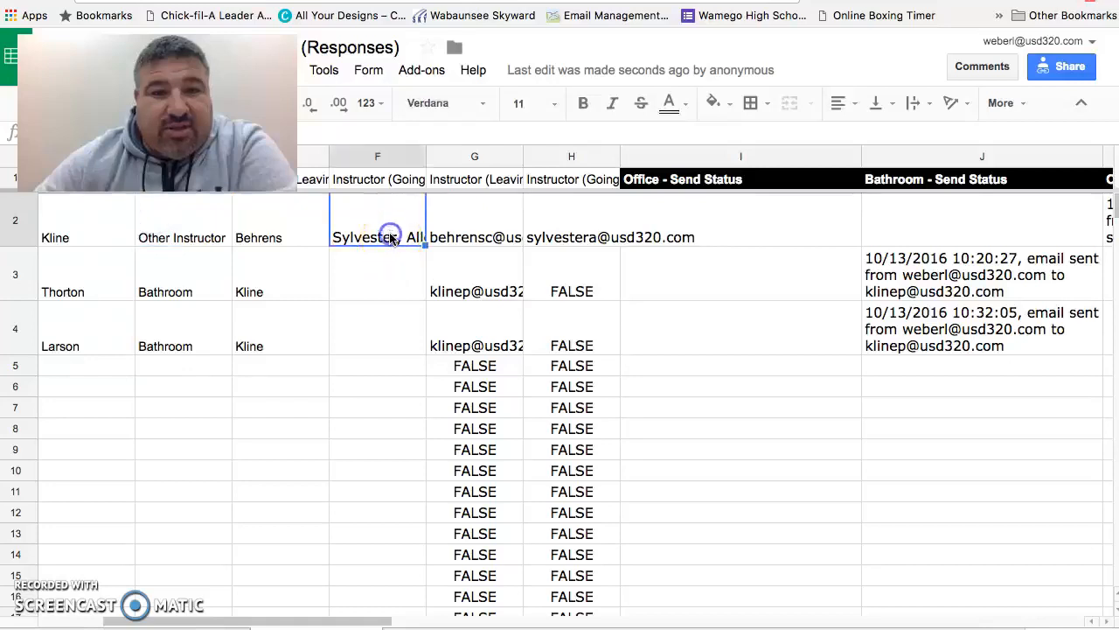
left_click(389, 182)
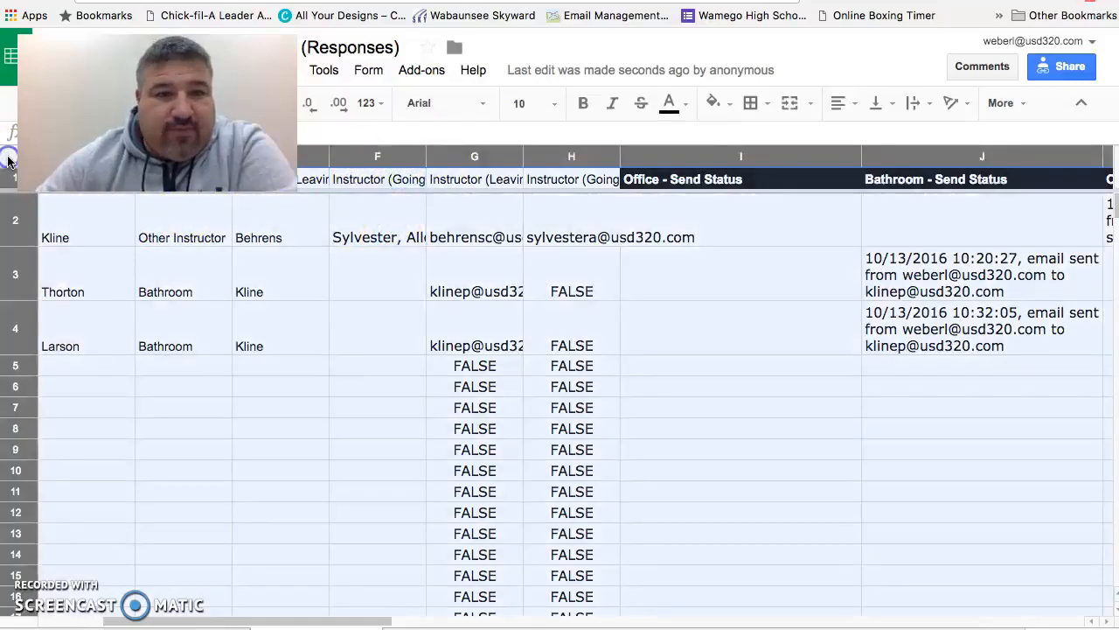
left_click(162, 218)
left_click(391, 195)
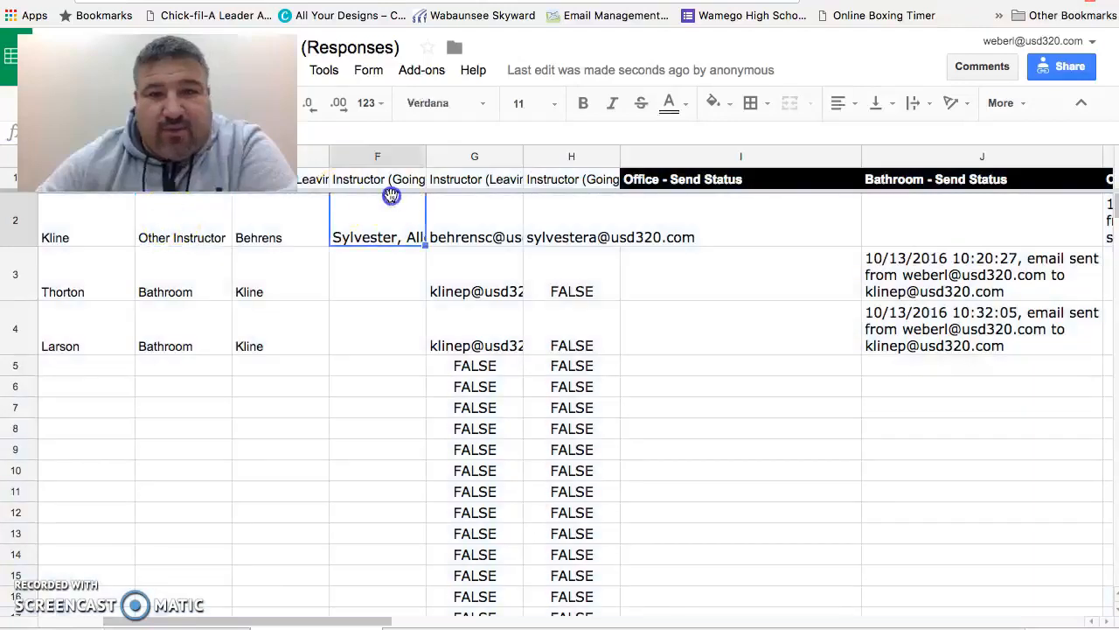
left_click(720, 194)
left_click(520, 210)
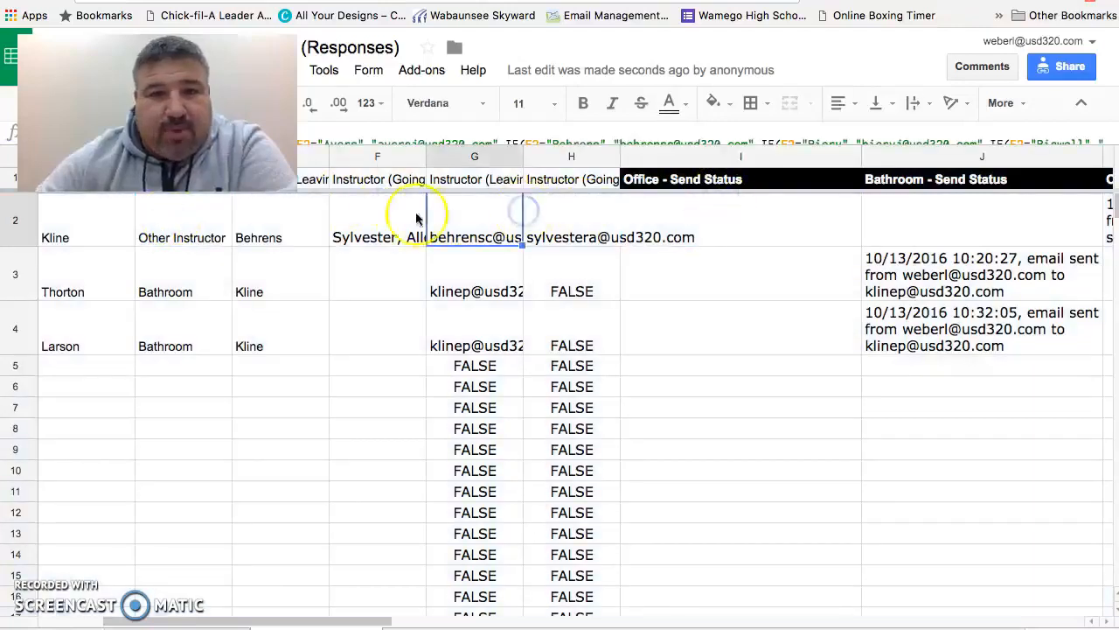
Step: Examine the response rows and the Instructor (Leaving From) email cell in the responses sheet
left_click(368, 218)
left_click(157, 218)
left_click(82, 220)
left_click(60, 219)
left_click(9, 160)
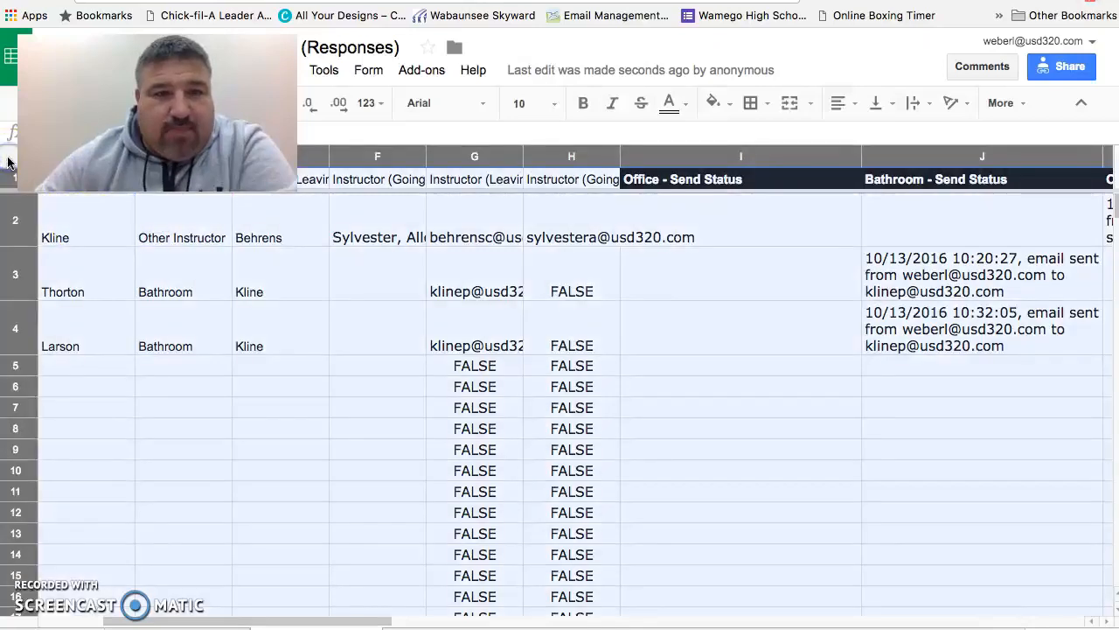
left_click(151, 252)
left_click(294, 250)
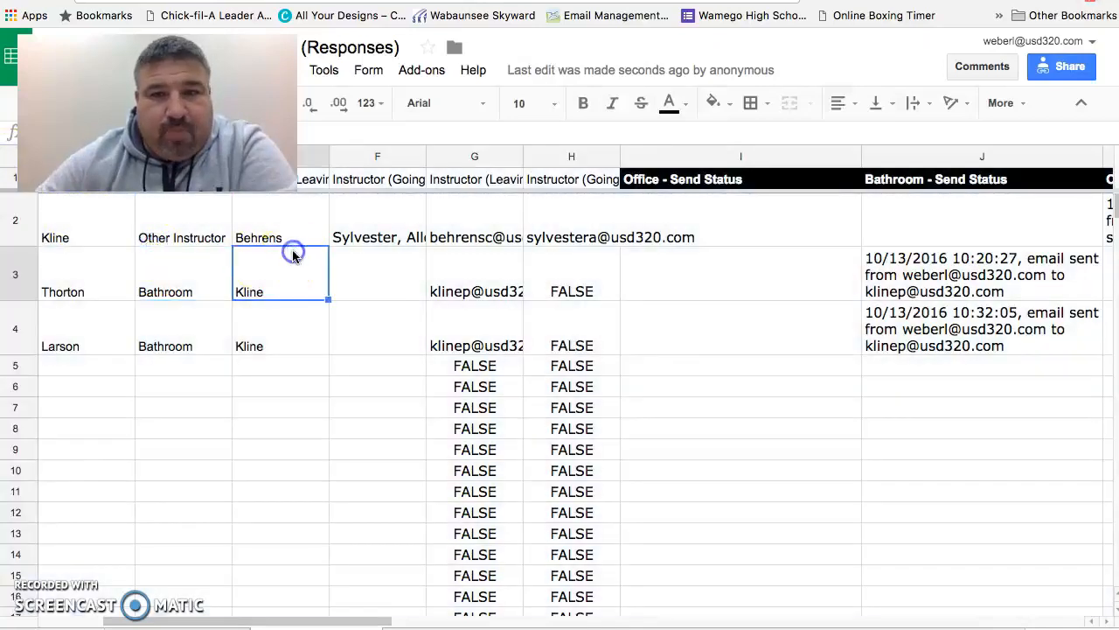
left_click(472, 216)
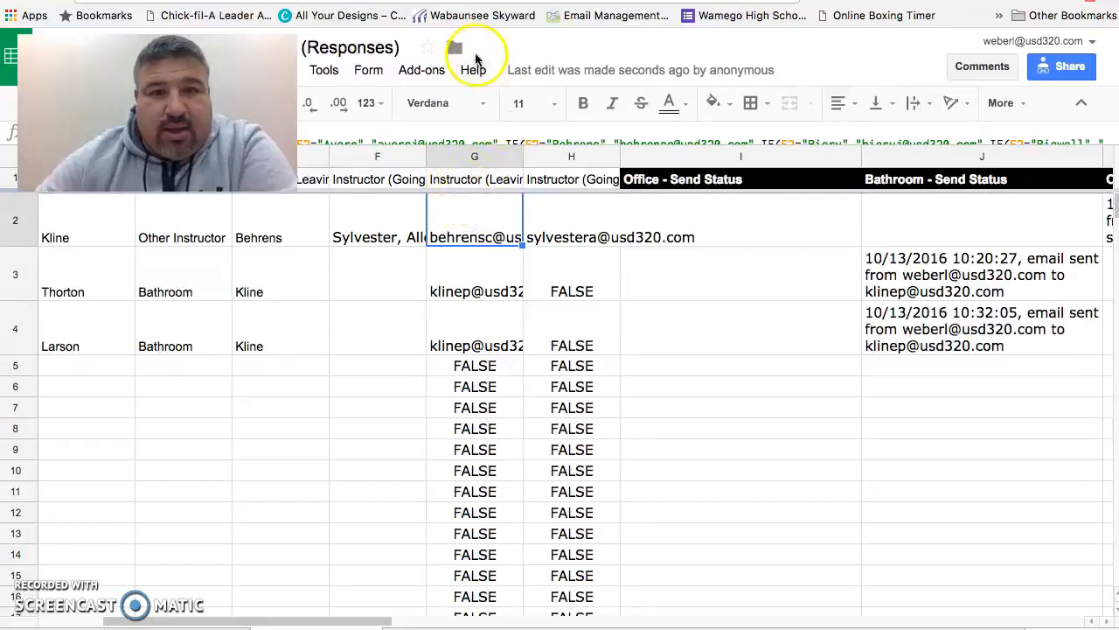
Step: Open formMule's setup to choose the source data and merge type
left_click(423, 70)
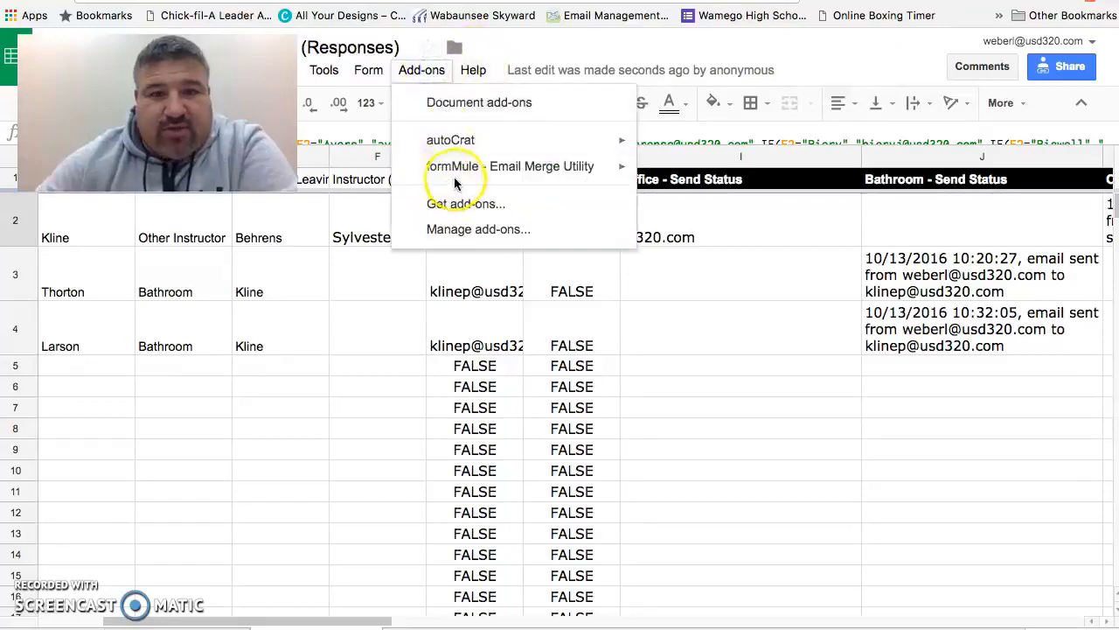
mouse_move(469, 180)
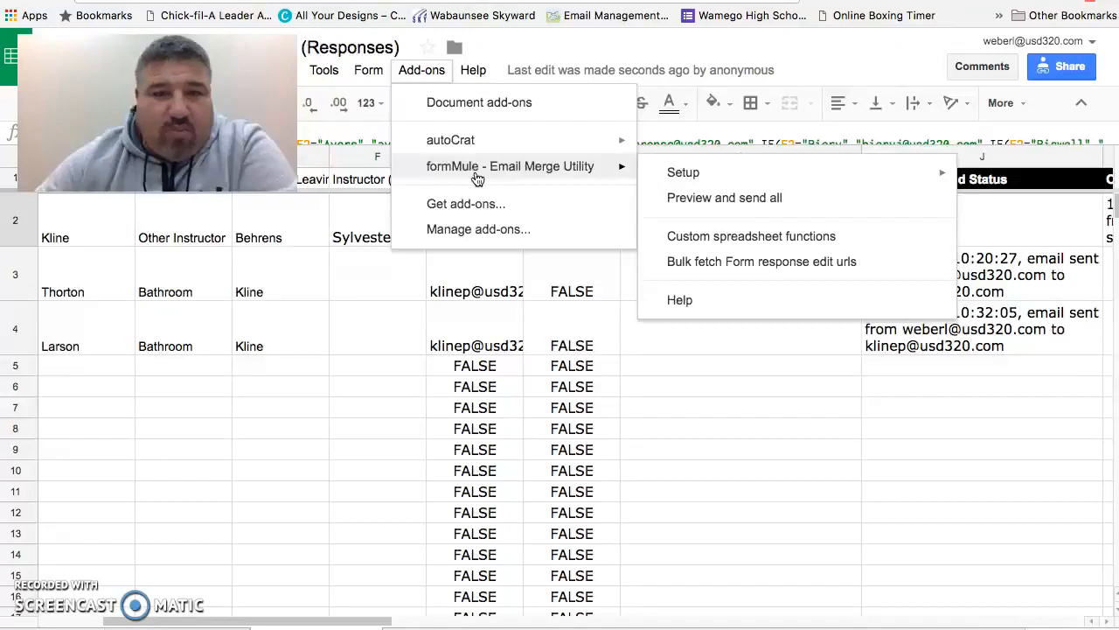
mouse_move(670, 171)
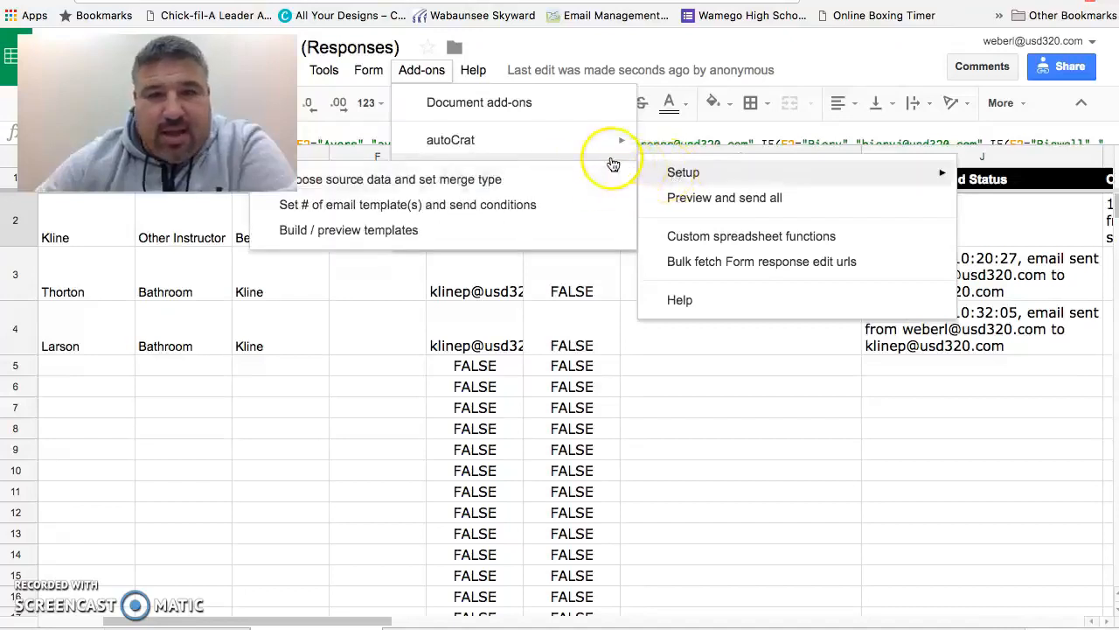
left_click(553, 186)
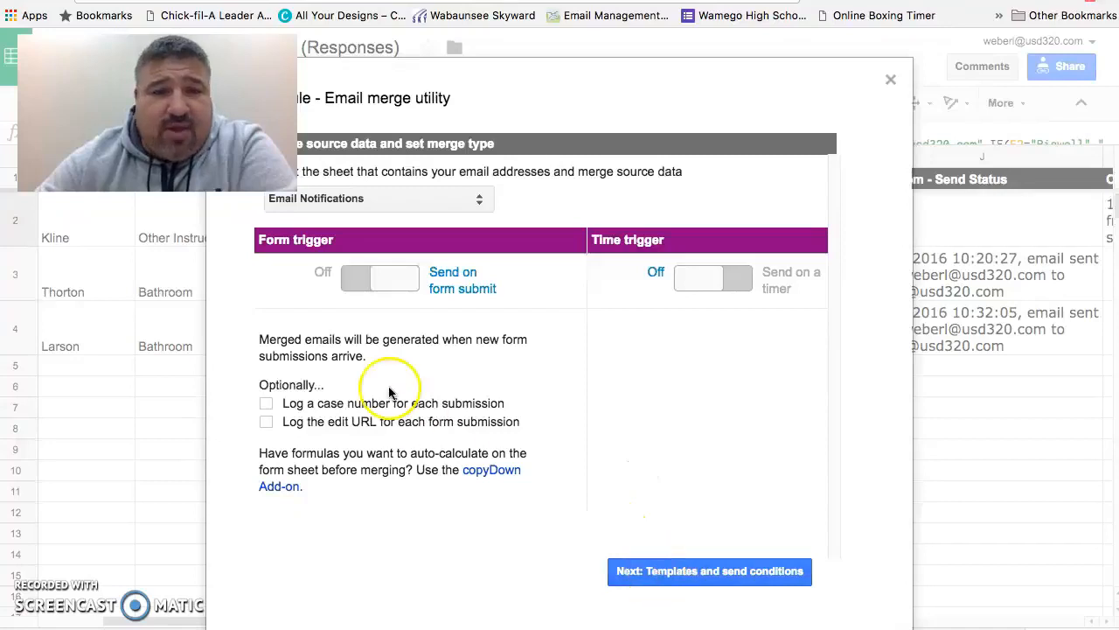
Step: Continue to the send conditions, save the template settings, and go on to editing templates
left_click(682, 573)
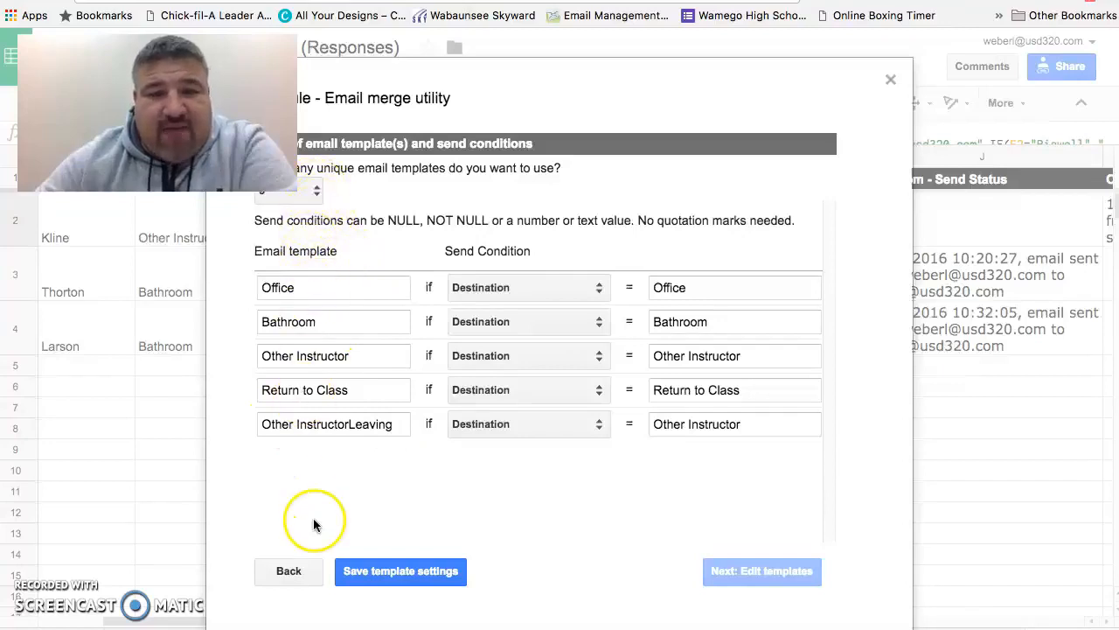
left_click(398, 571)
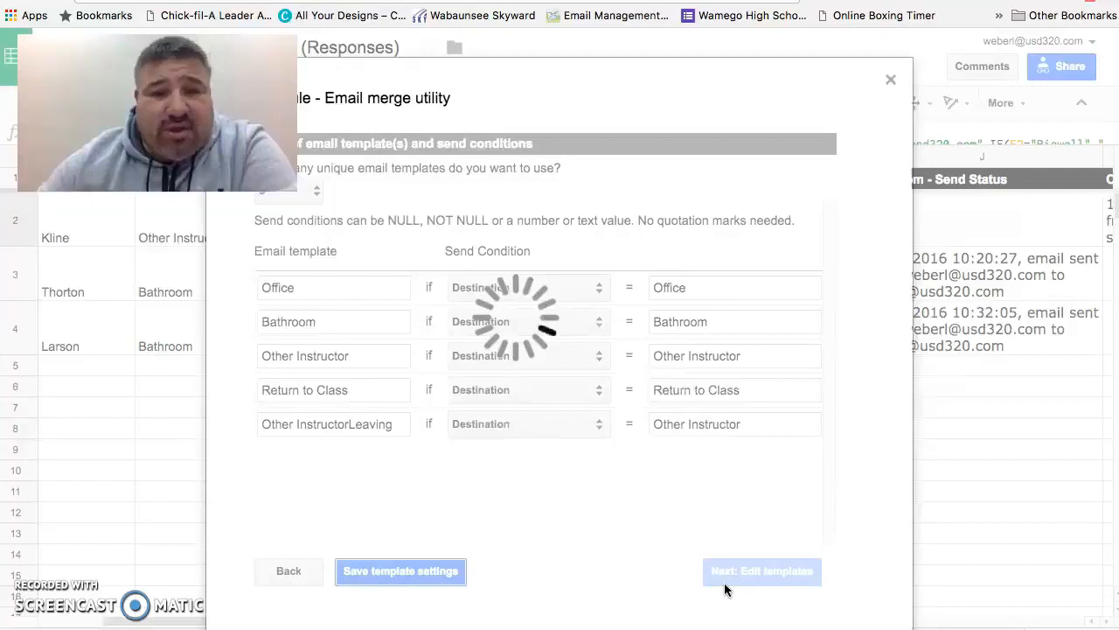
left_click(752, 579)
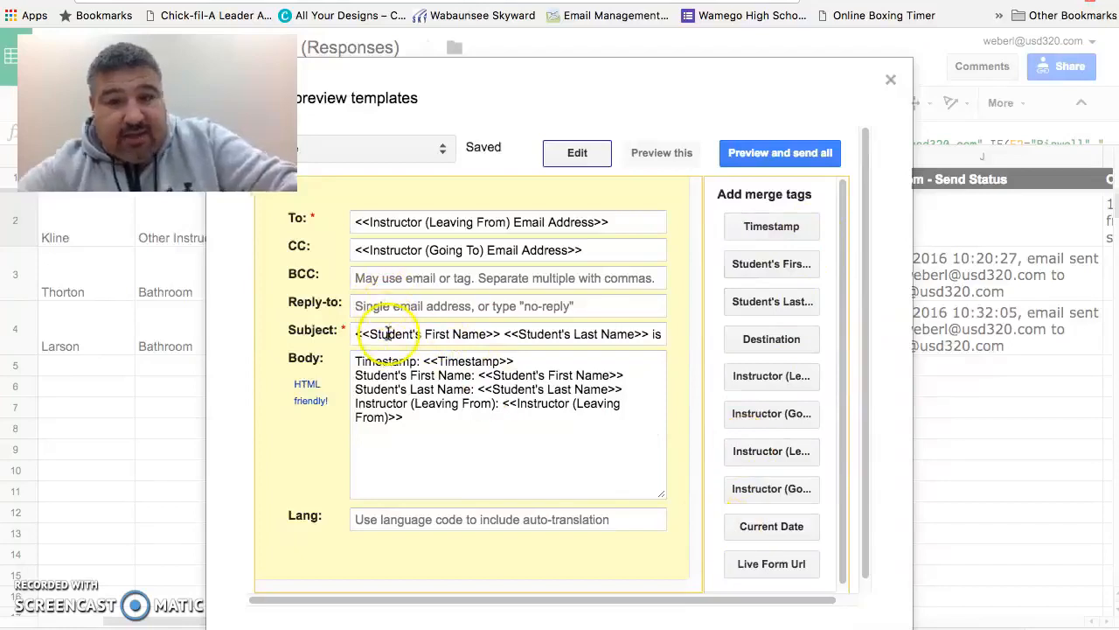
Step: Review the email template's subject, run Preview and send all, and close the formMule dialog
left_click(662, 334)
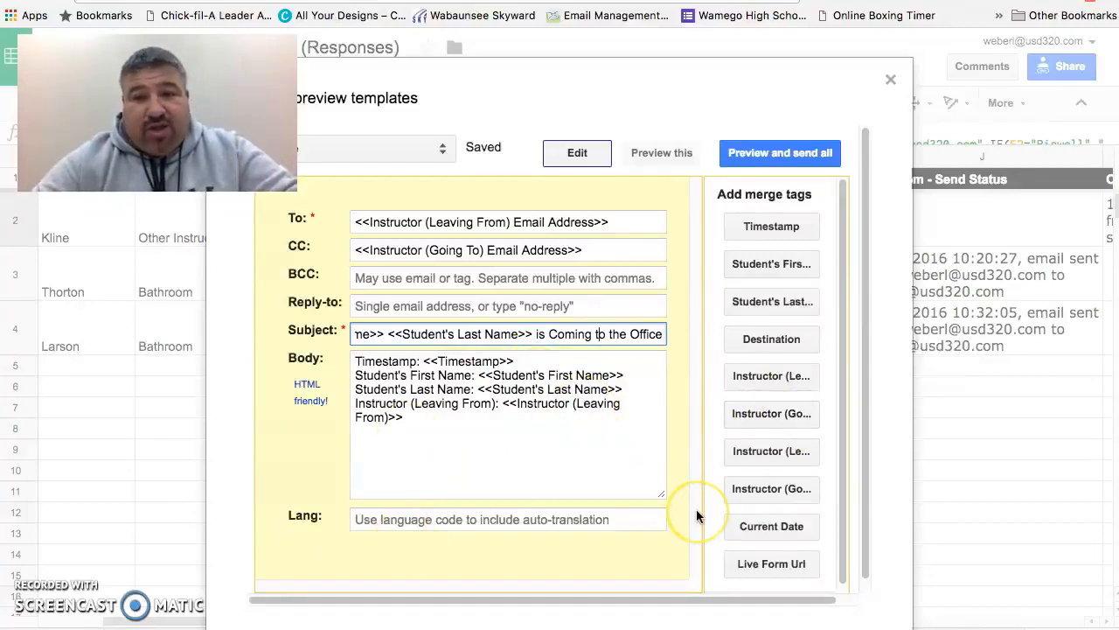
scroll(696, 514, "down", 1)
left_click(768, 142)
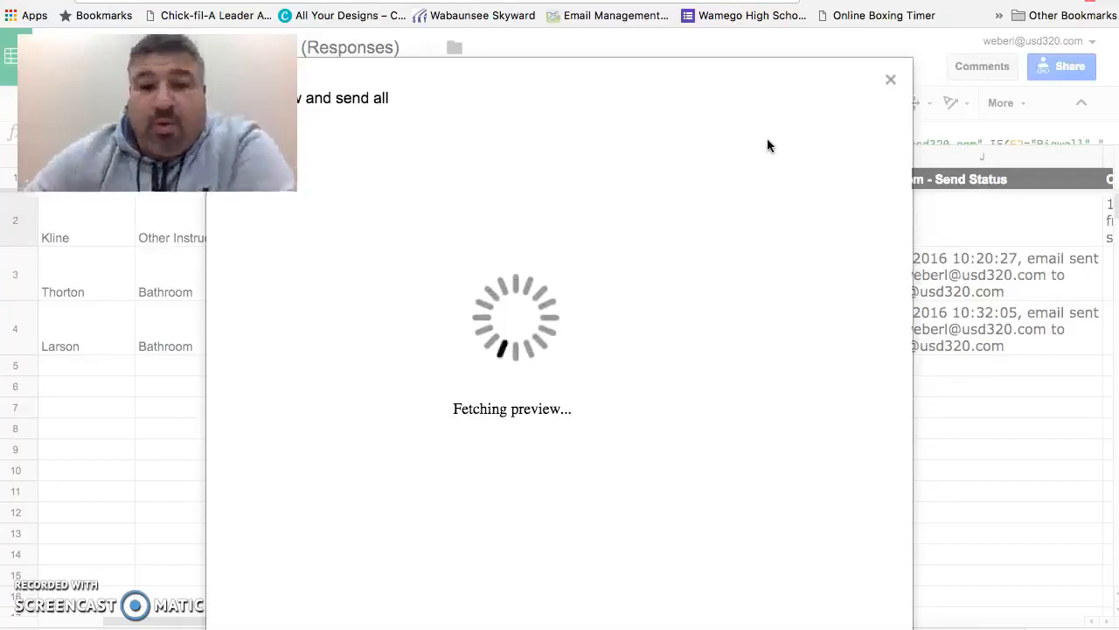
left_click(890, 80)
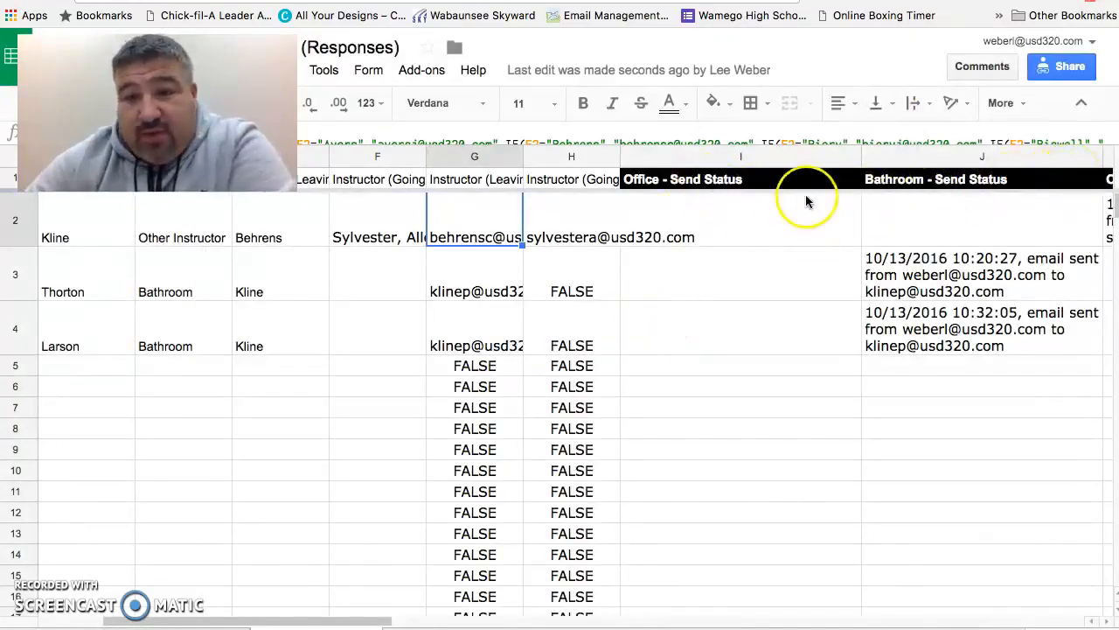
Step: Inspect the email lookup formula in the instructor email cell and the send status columns
mouse_move(809, 181)
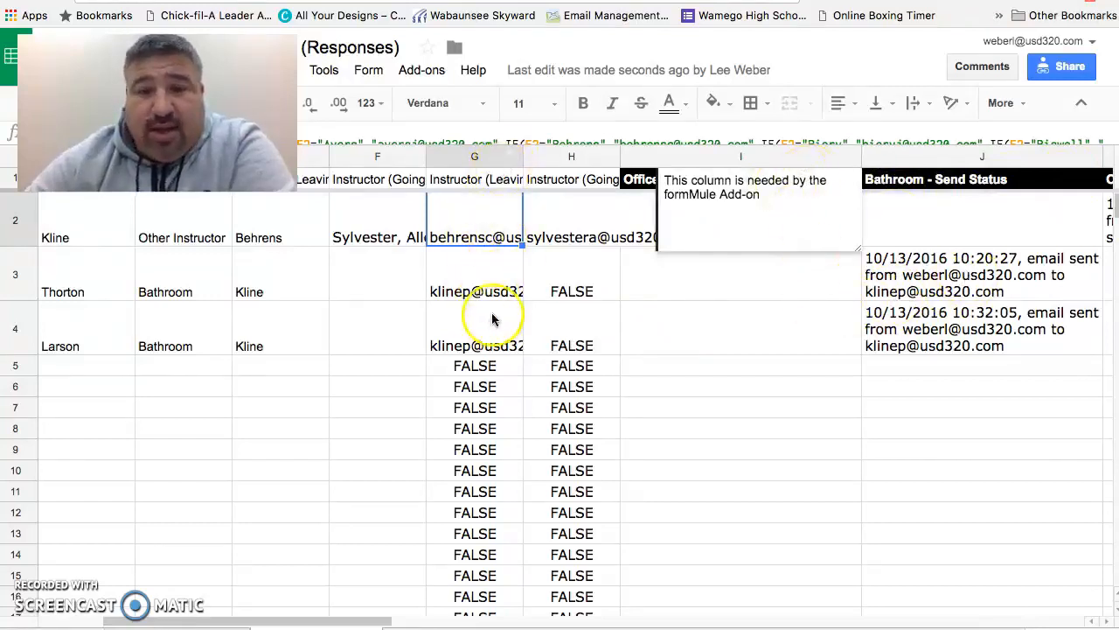
left_click(493, 211)
double_click(492, 212)
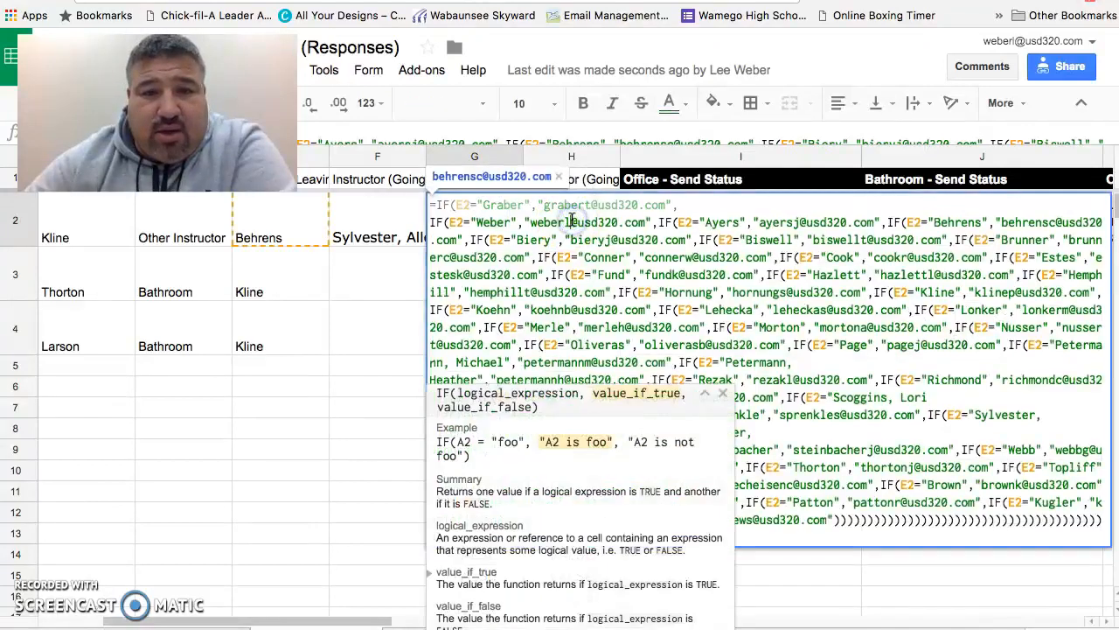
left_click(363, 222)
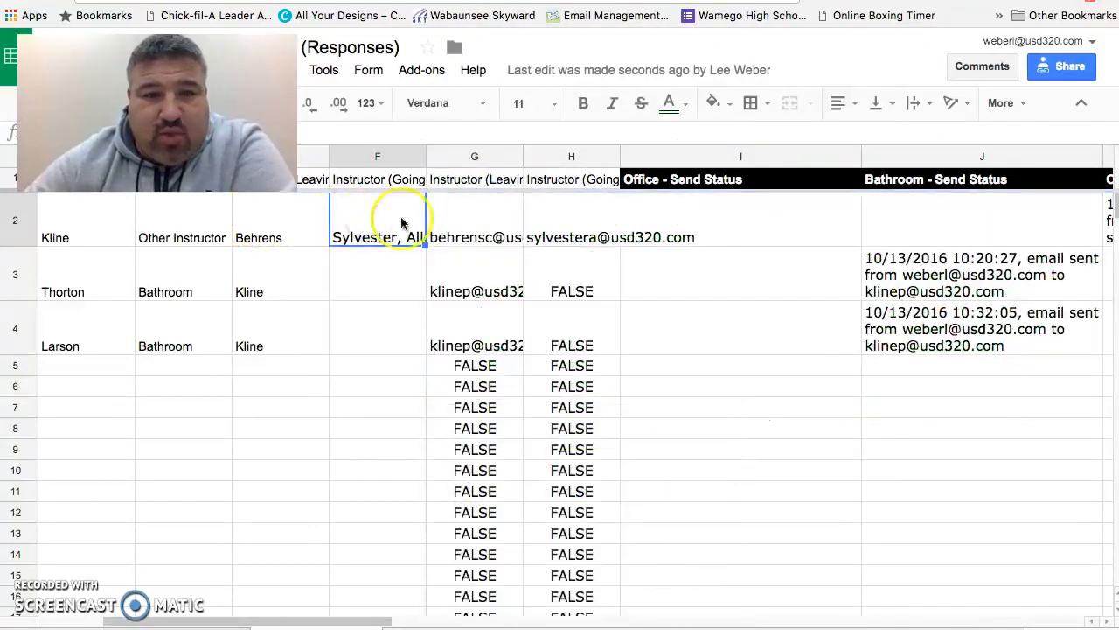
left_click(449, 226)
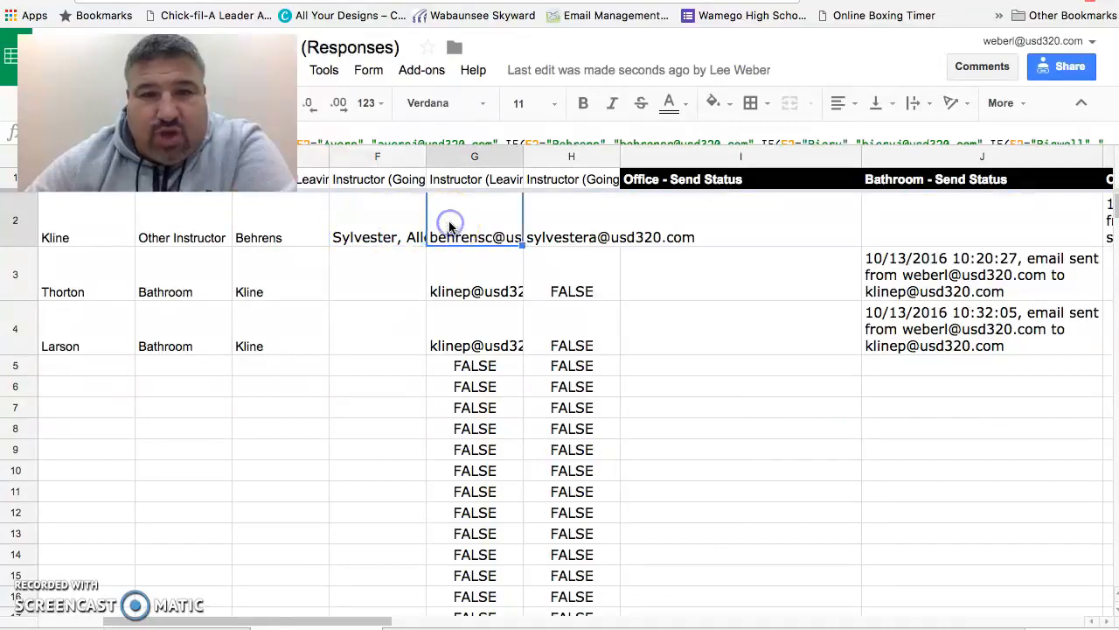
double_click(449, 225)
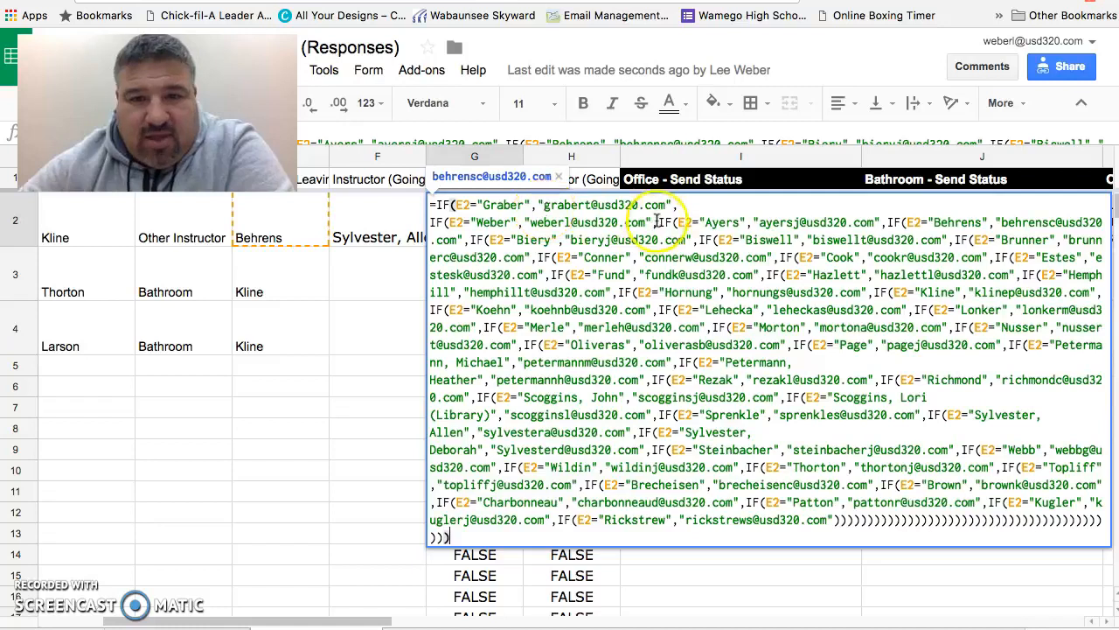
left_click(367, 426)
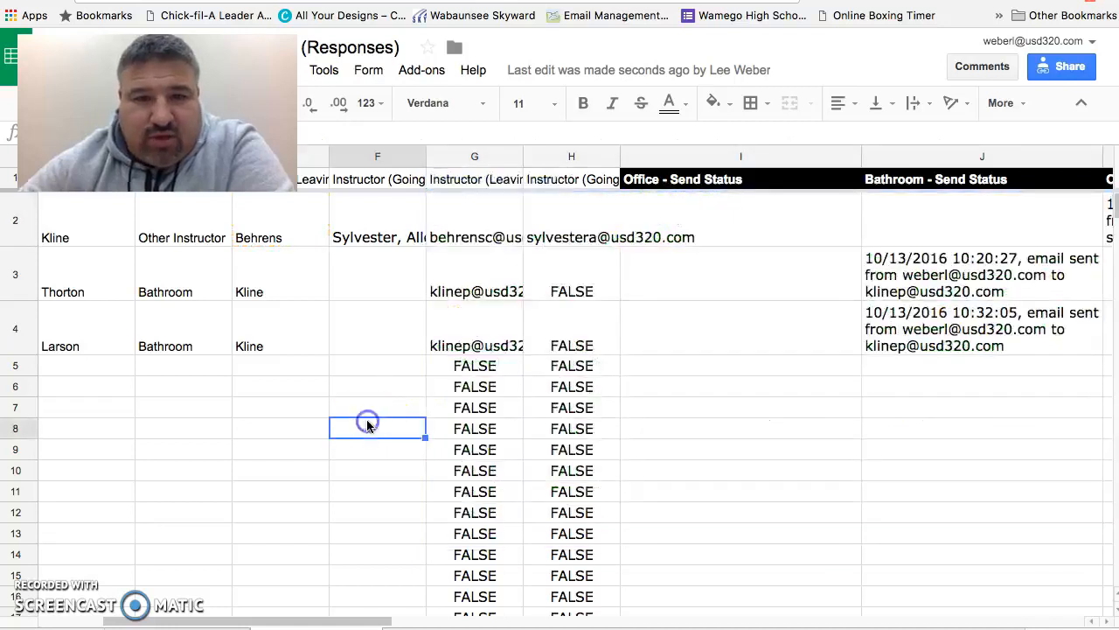
left_click(281, 246)
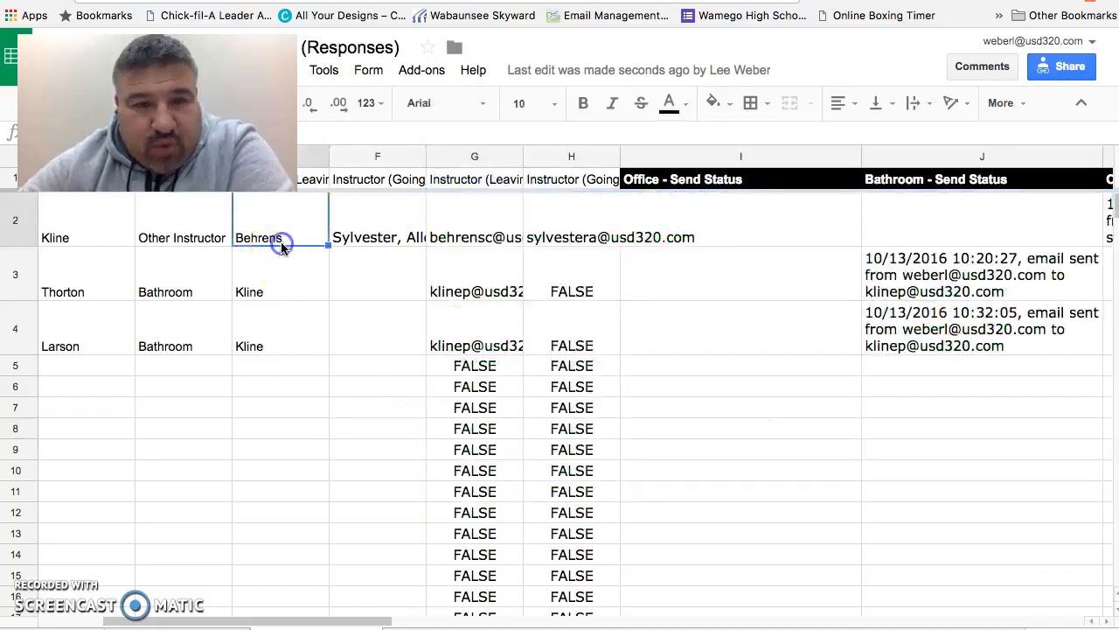
left_click(491, 238)
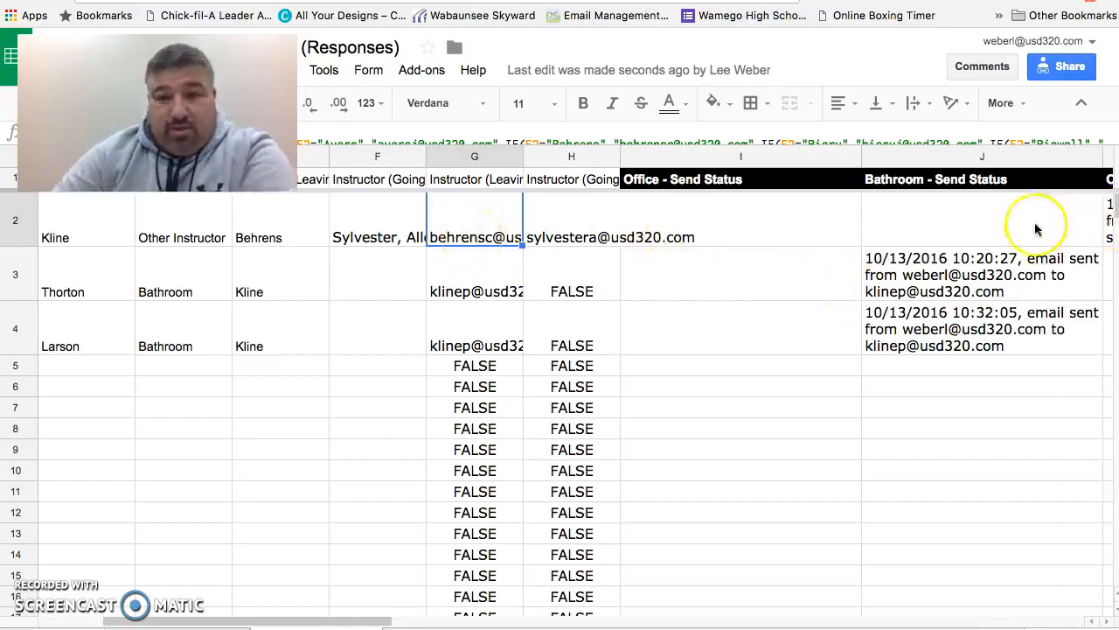
scroll(925, 237, "right", 5)
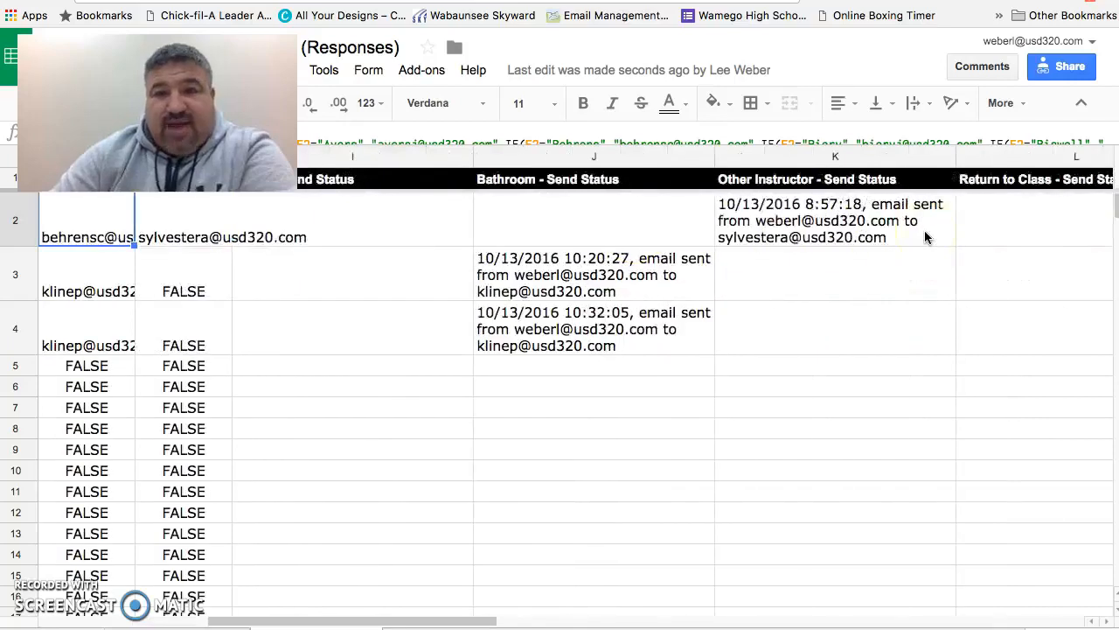
scroll(924, 230, "left", 5)
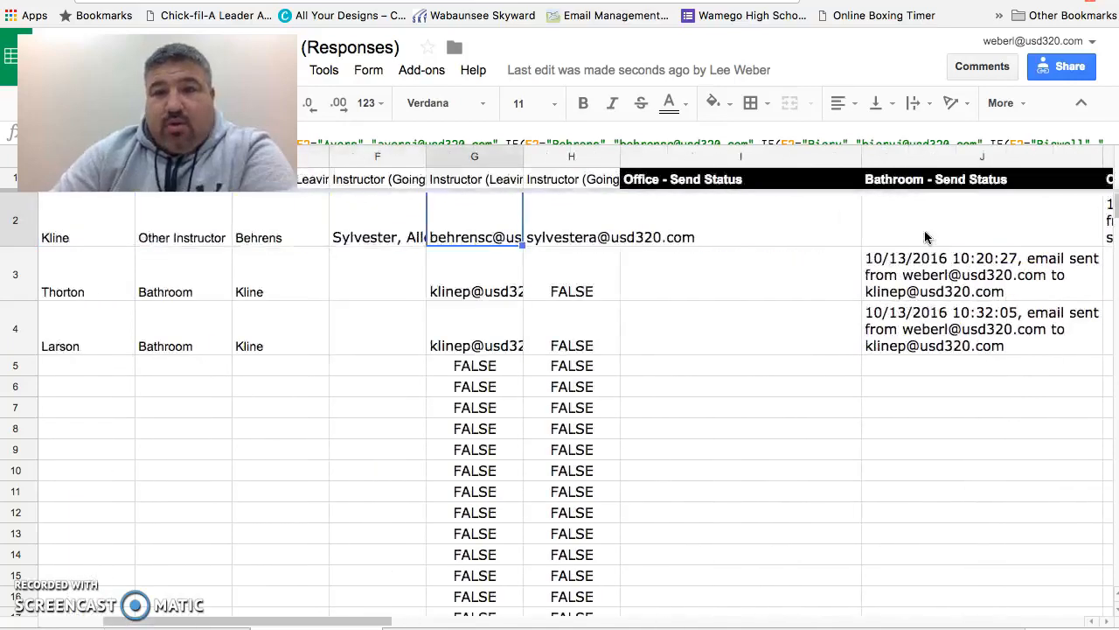
scroll(927, 237, "left", 2)
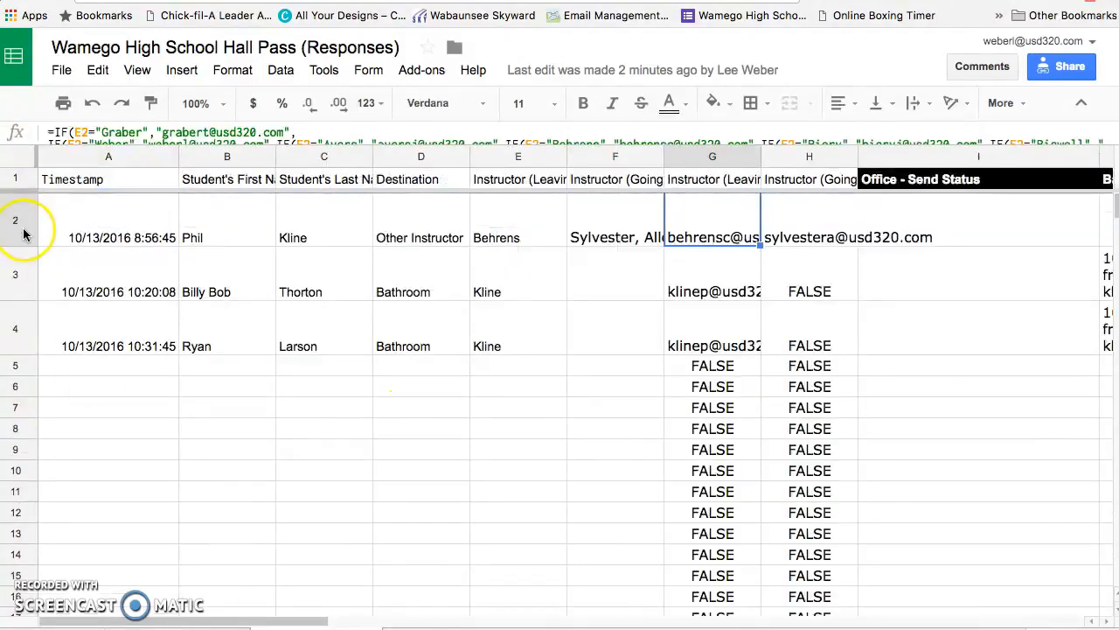
Step: Compare the imported sheet's IMPORTRANGE formula with the original Form Responses sheet
left_click(23, 213)
left_click(7, 162)
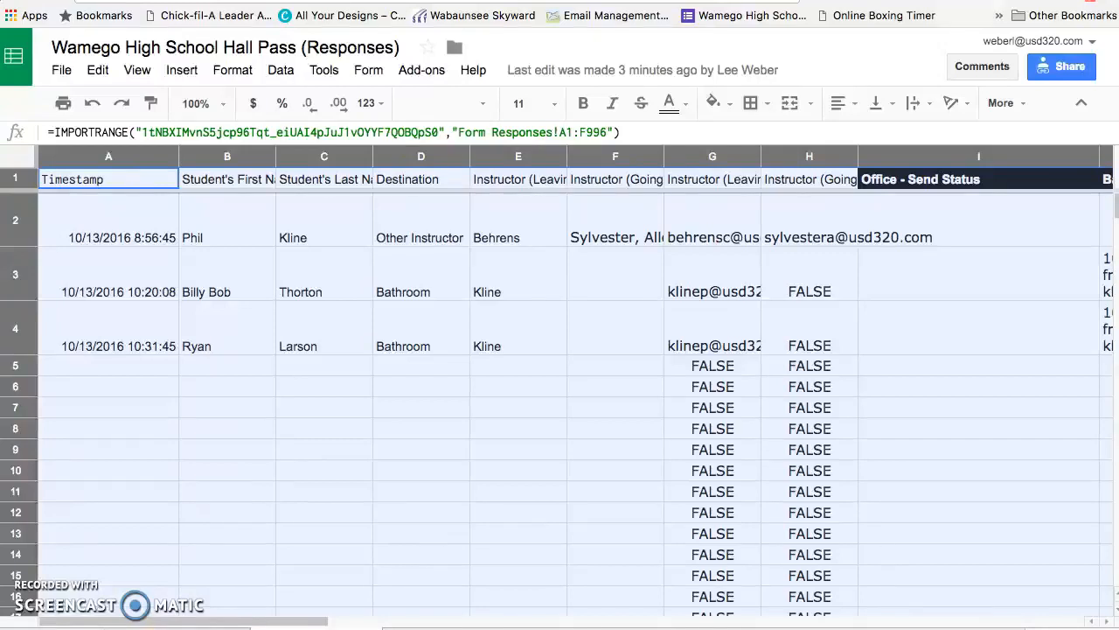
left_click(390, 470)
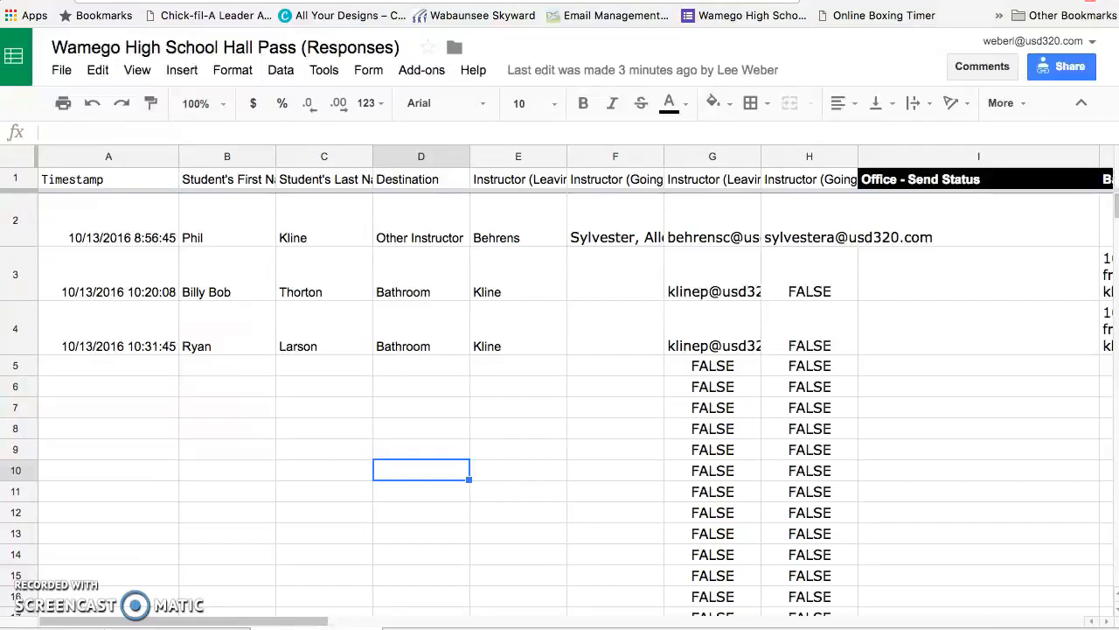
left_click(177, 628)
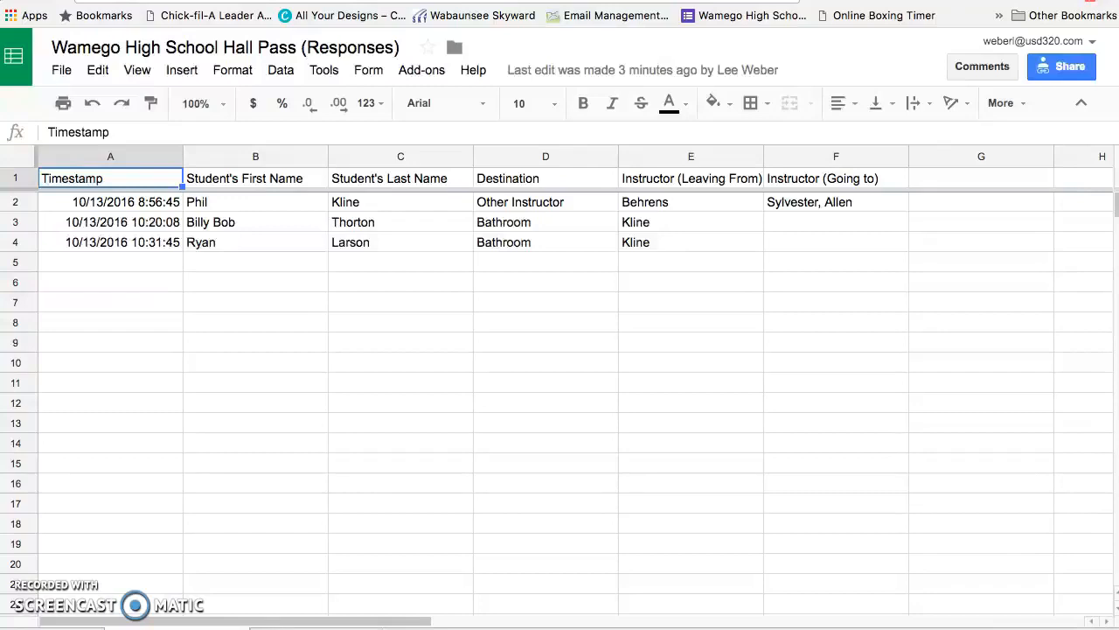
left_click(316, 628)
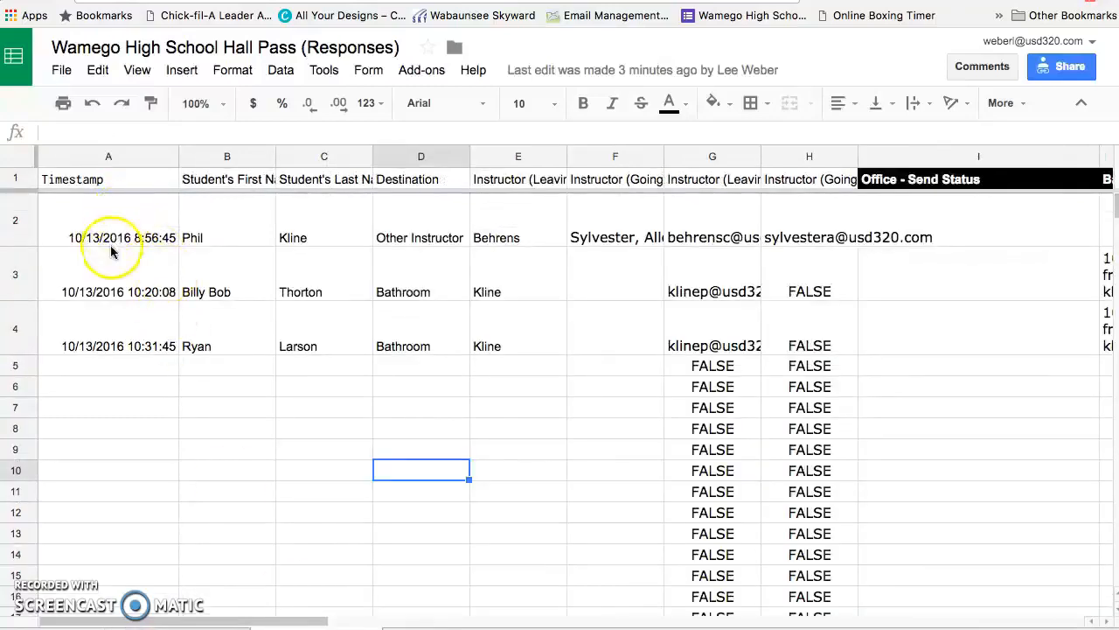
Step: Select the student and instructor columns to point out the imported response data
left_click(520, 159)
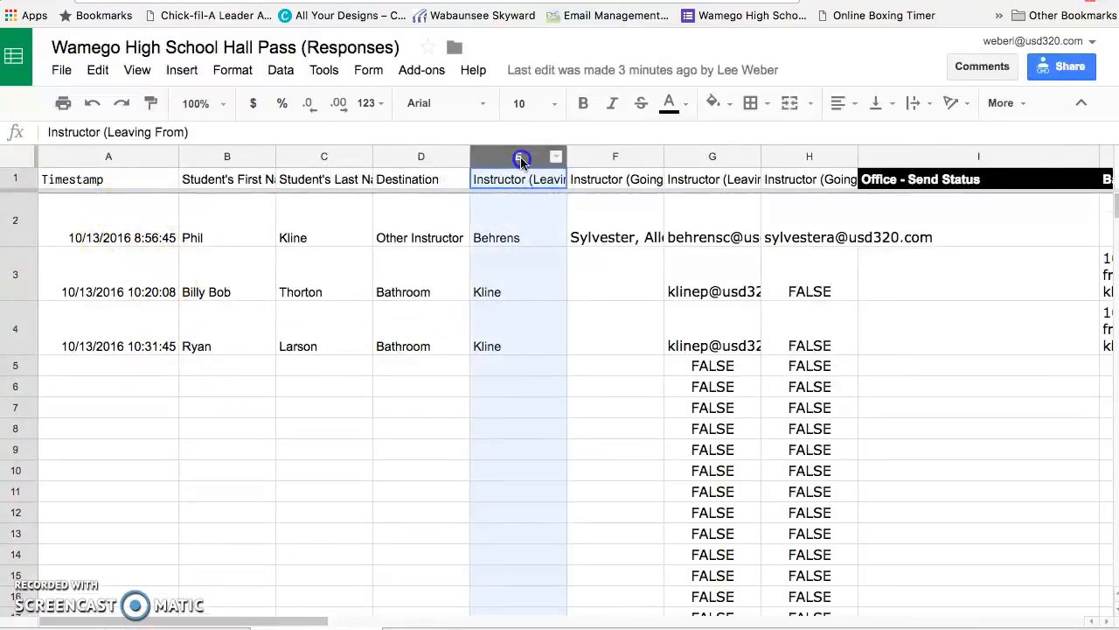
left_click_drag(520, 159, 96, 157)
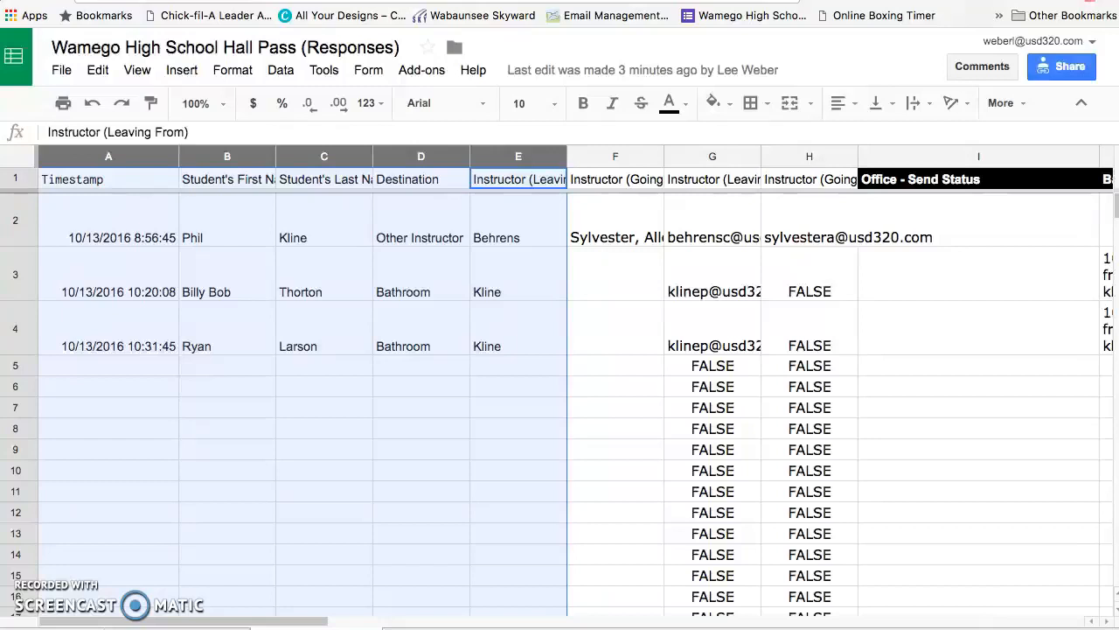
left_click(182, 628)
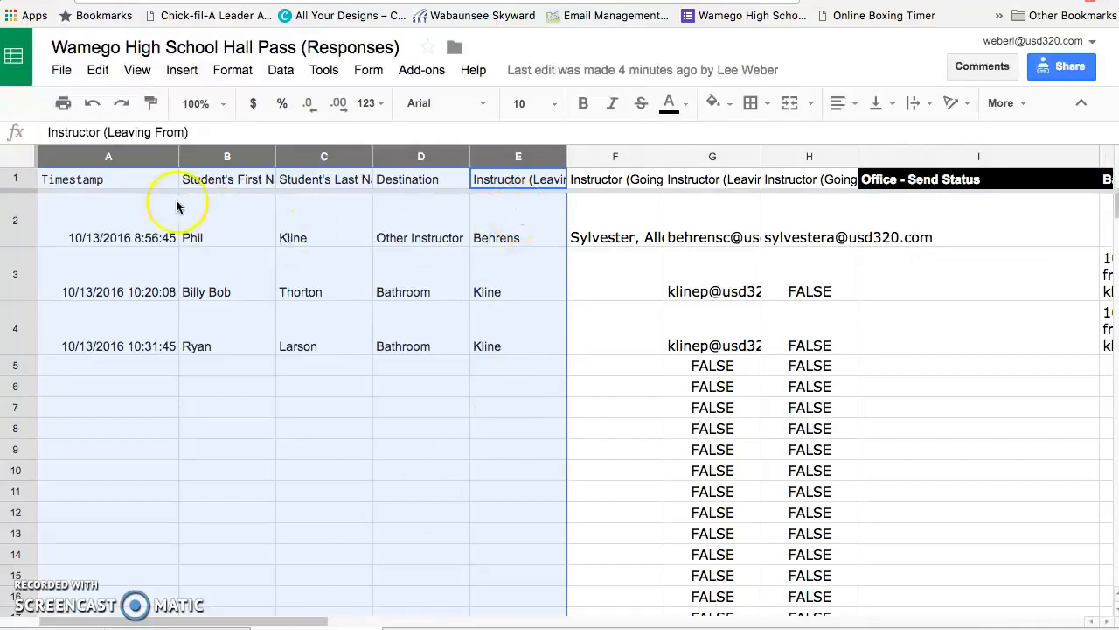
left_click(622, 155)
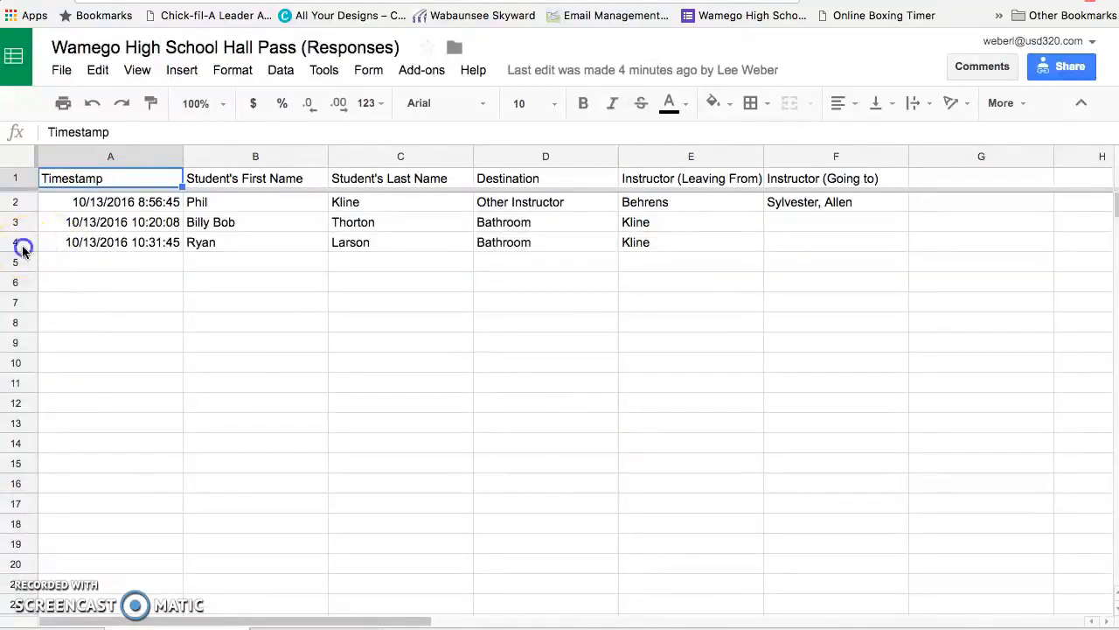
Step: Delete row 4 of the original Form Responses sheet, the third student response
left_click_drag(23, 251, 19, 196)
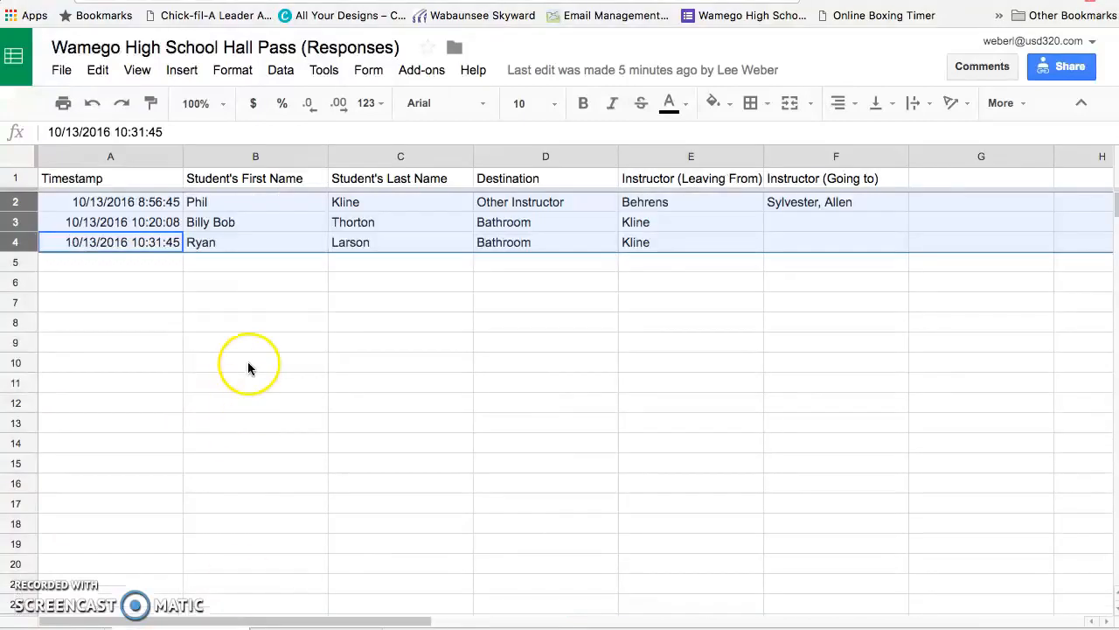
left_click(201, 346)
left_click(15, 243)
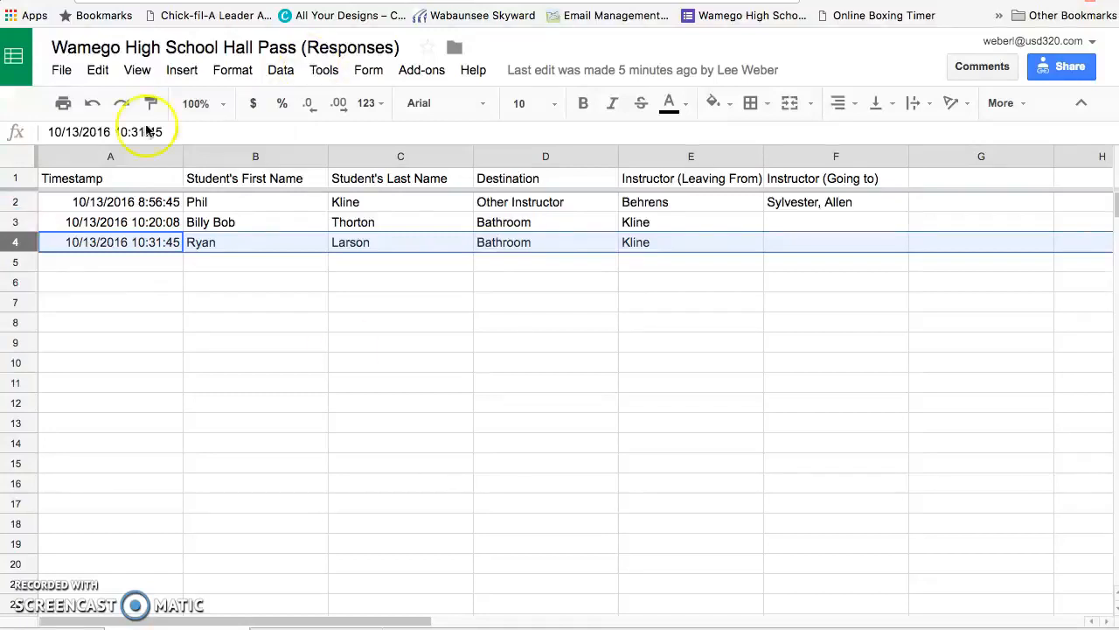
left_click(98, 70)
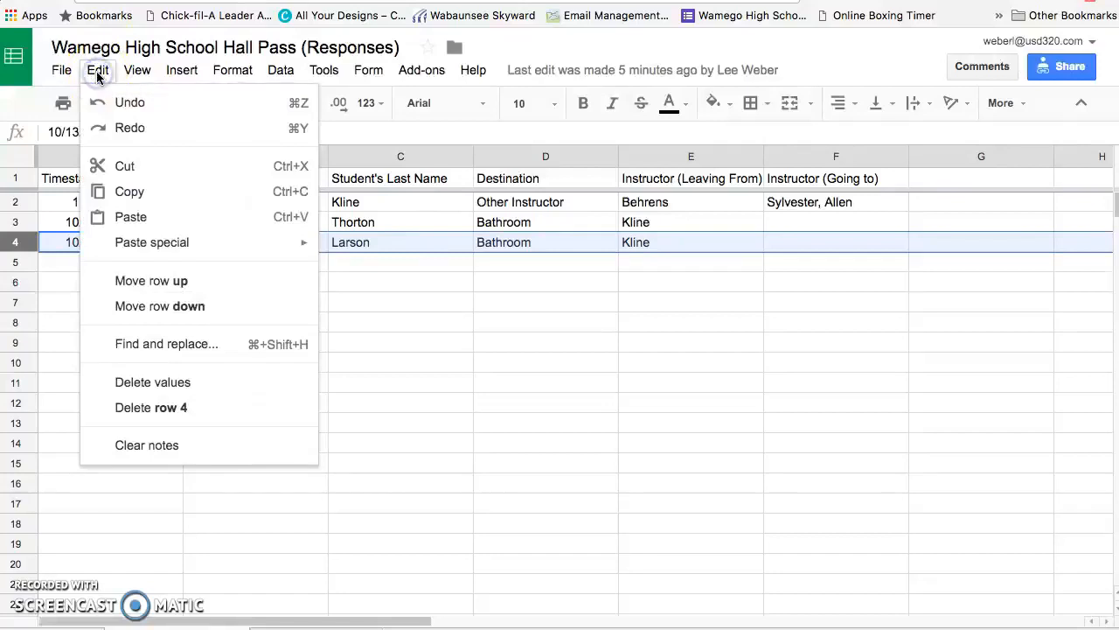
left_click(132, 408)
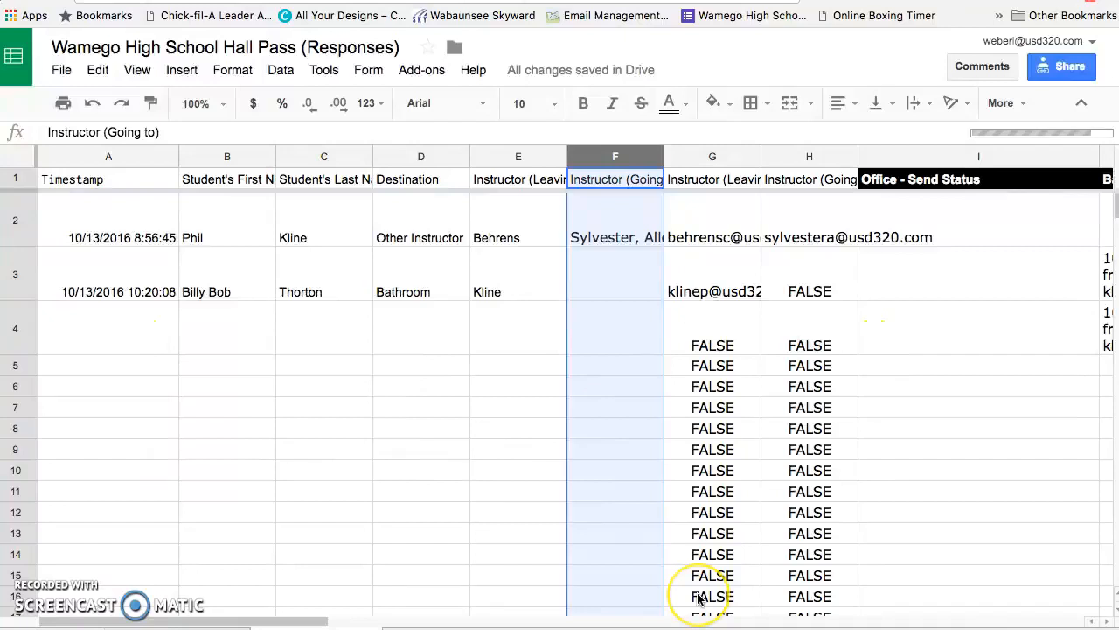
Step: Inspect row 4's send status columns in the imported responses sheet
scroll(697, 596, "right", 7)
left_click(621, 343)
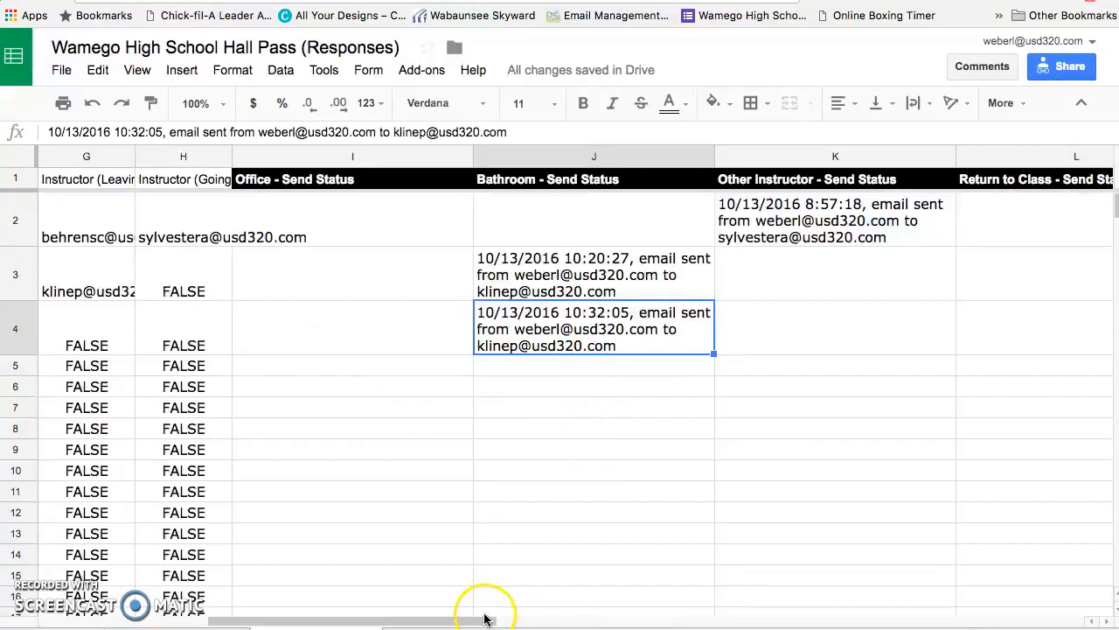
left_click_drag(482, 617, 289, 612)
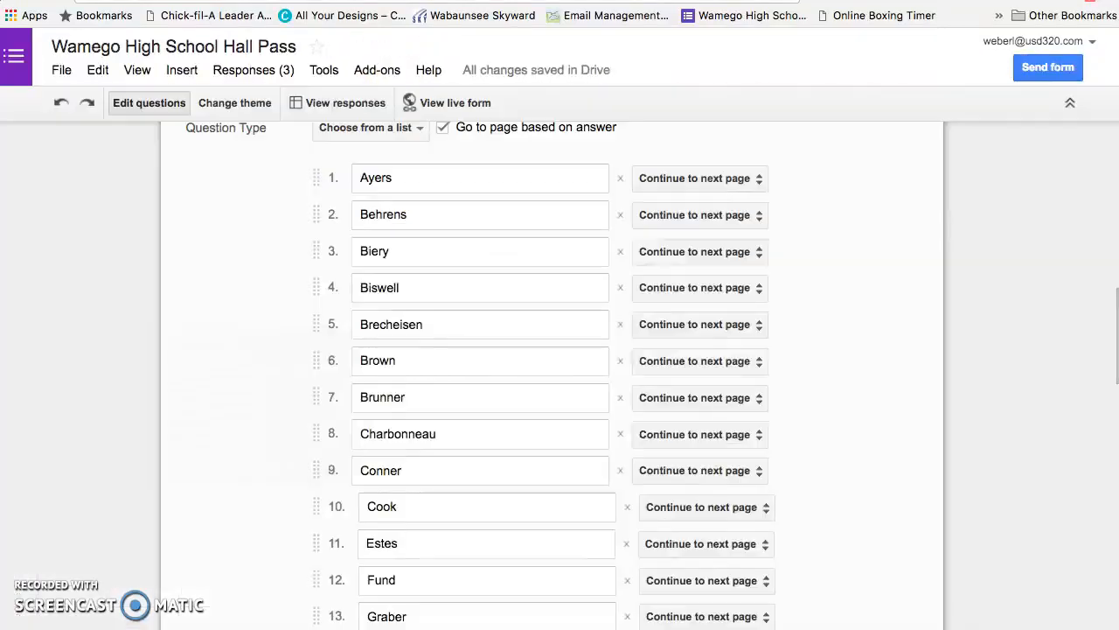
Step: Review the form's instructor question choices and the live form before returning to the responses sheet
scroll(811, 329, "up", 2)
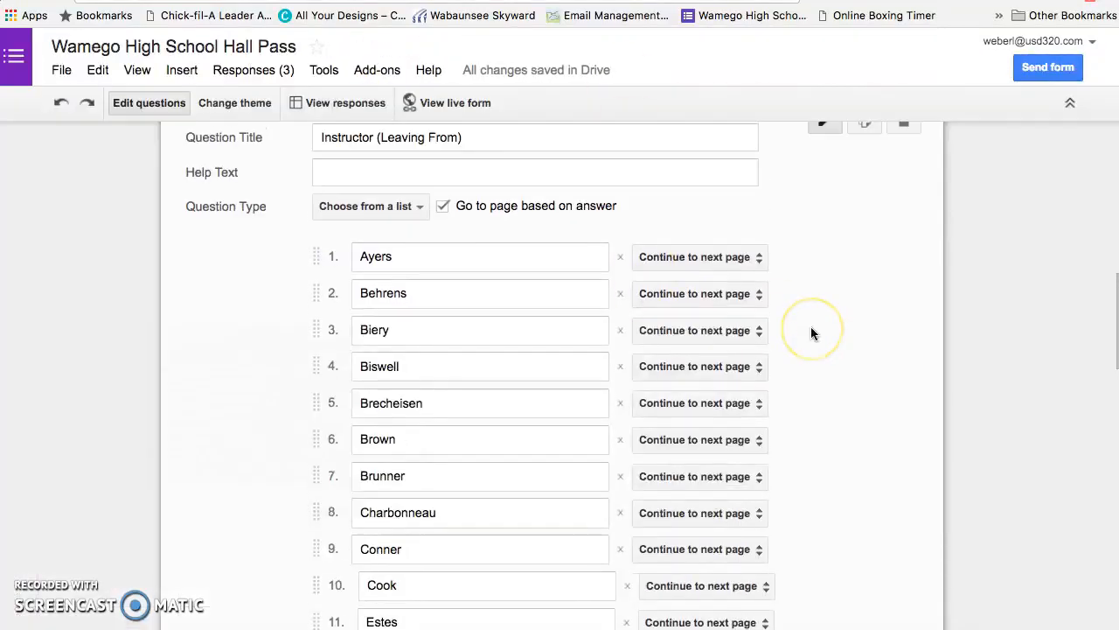
scroll(811, 326, "up", 10)
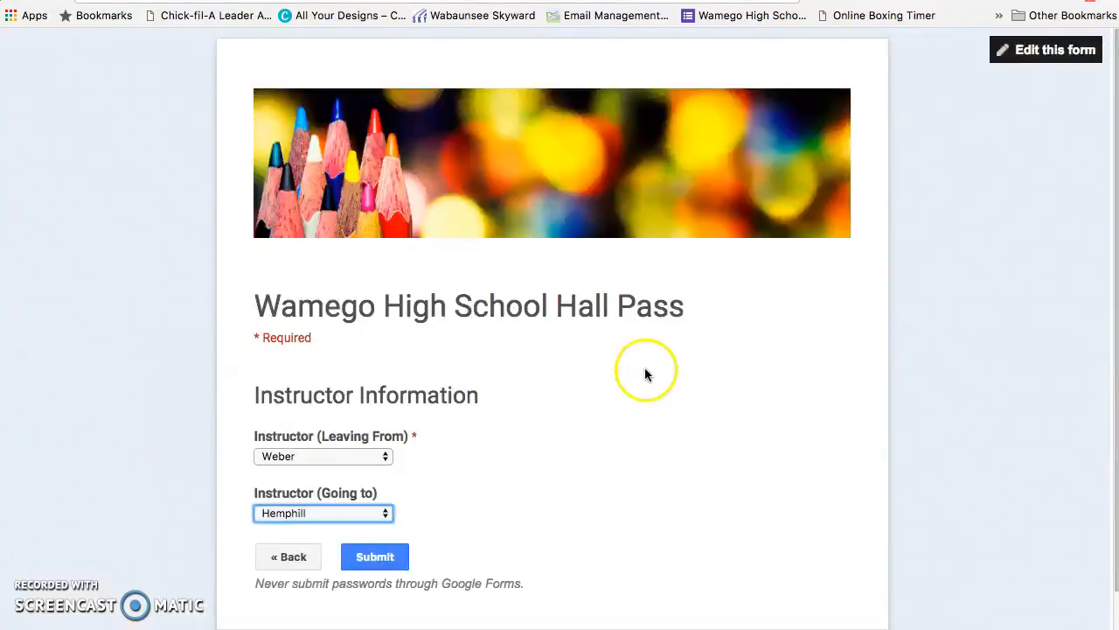
scroll(642, 374, "down", 2)
scroll(645, 374, "up", 2)
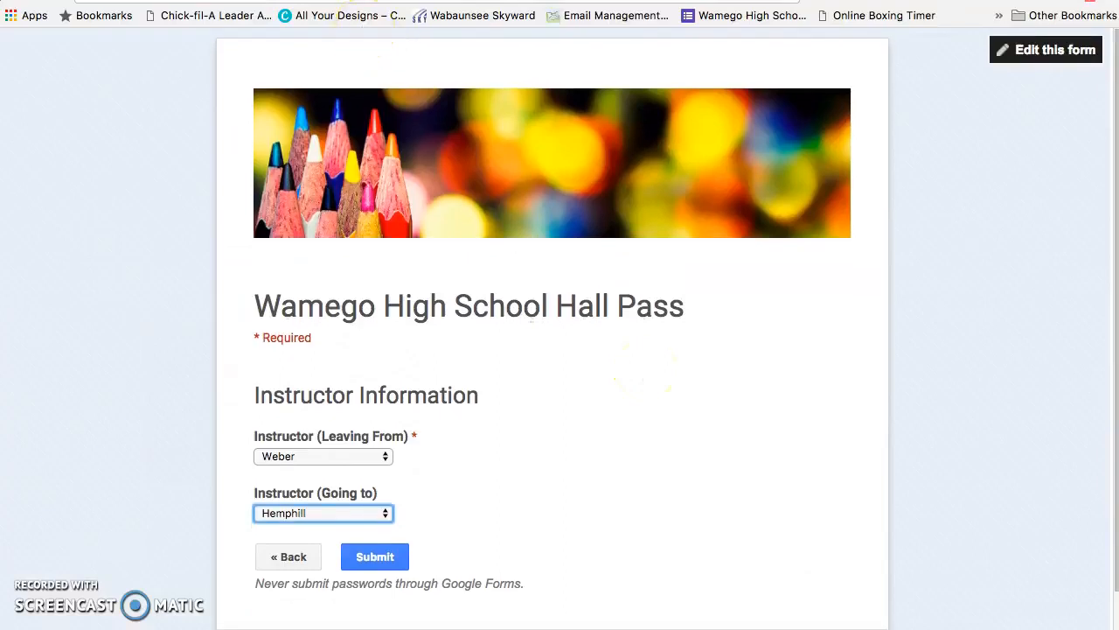
left_click(367, 1)
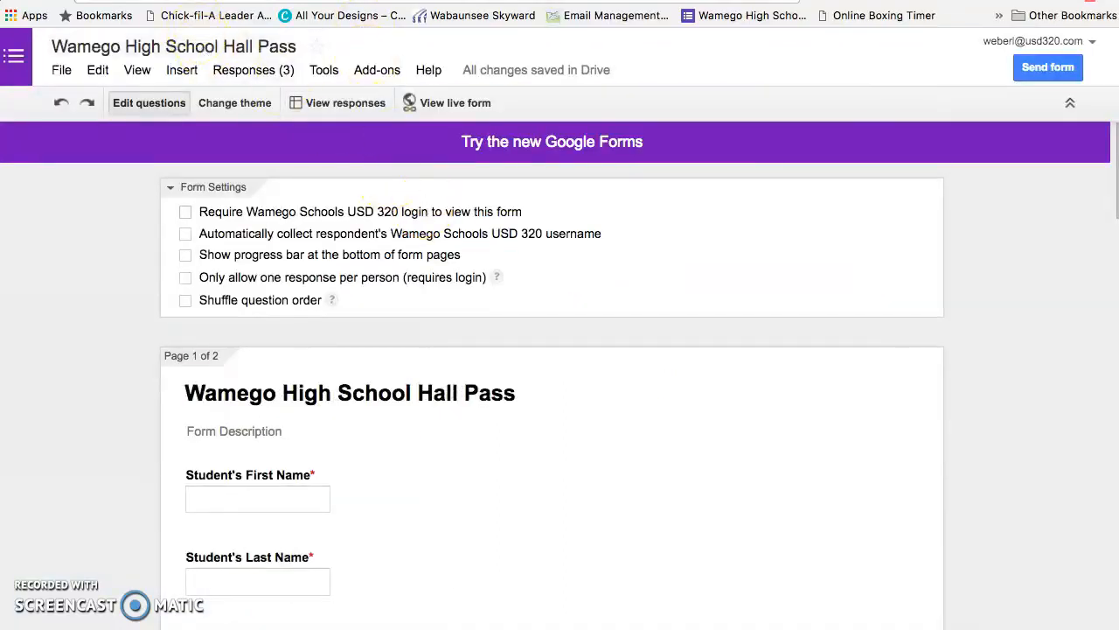
left_click(211, 1)
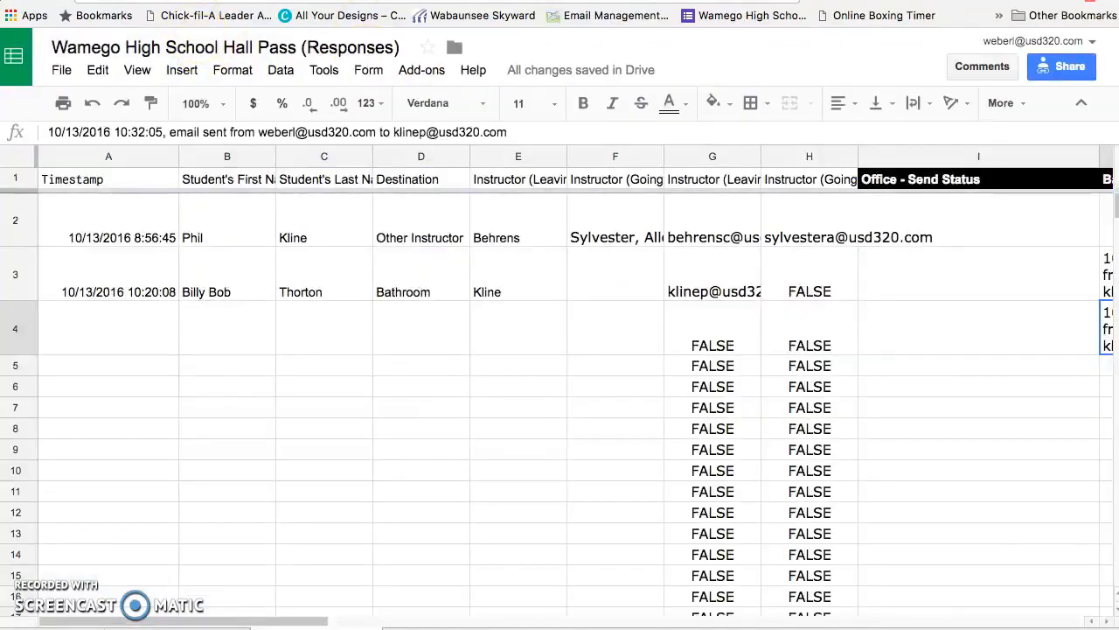
Step: Open formMule's source data setup, advance to templates and send conditions, and save the template settings
left_click(422, 70)
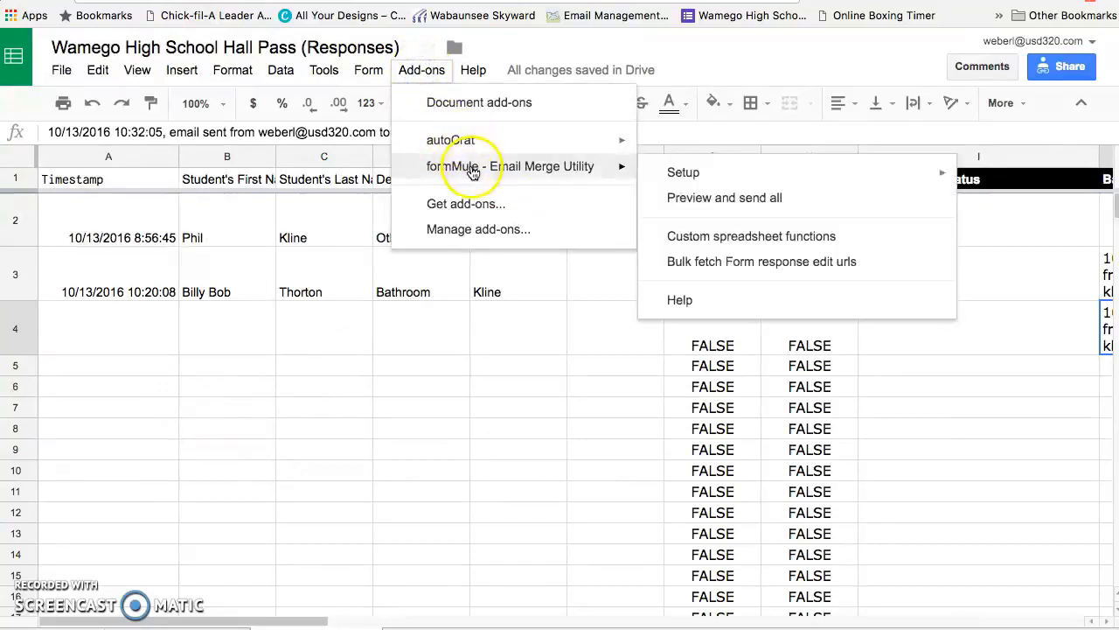
mouse_move(624, 167)
mouse_move(671, 173)
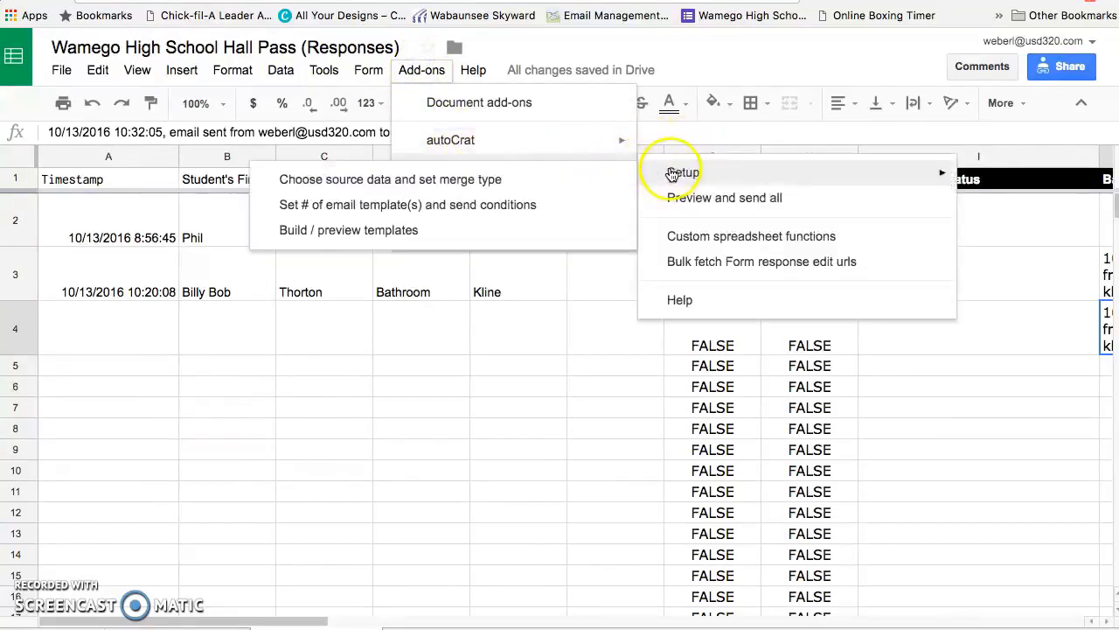
left_click(600, 180)
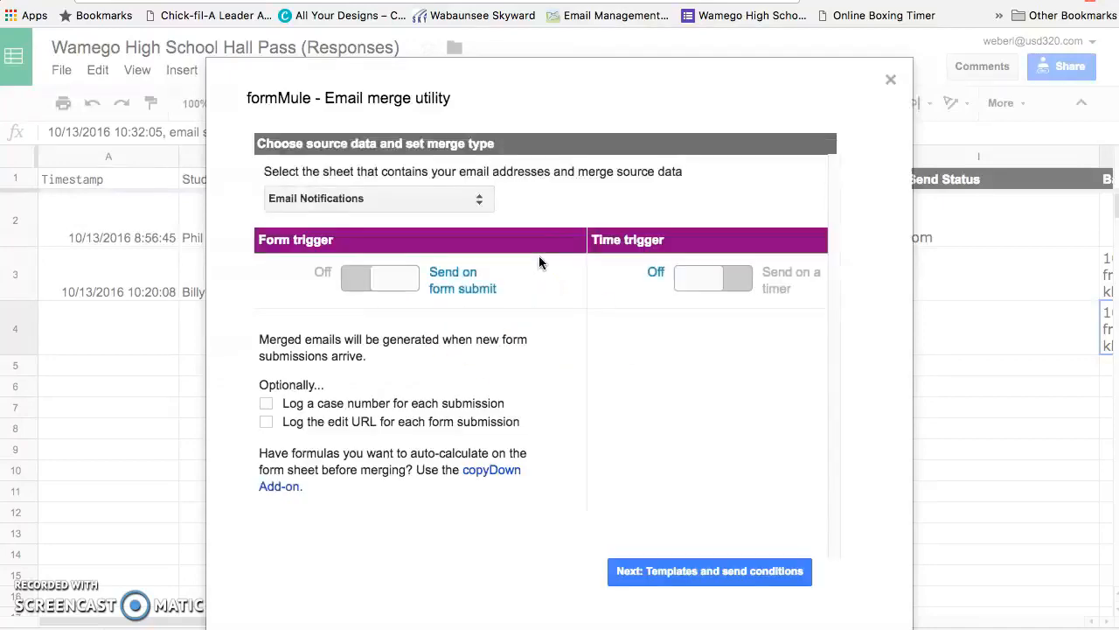
left_click(669, 575)
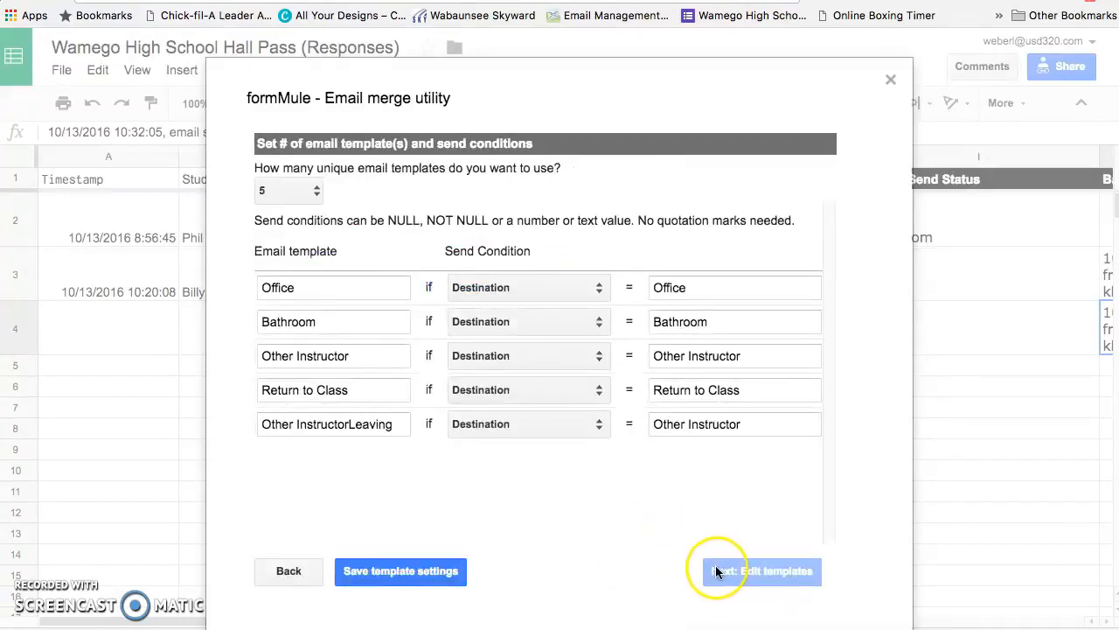
left_click(415, 570)
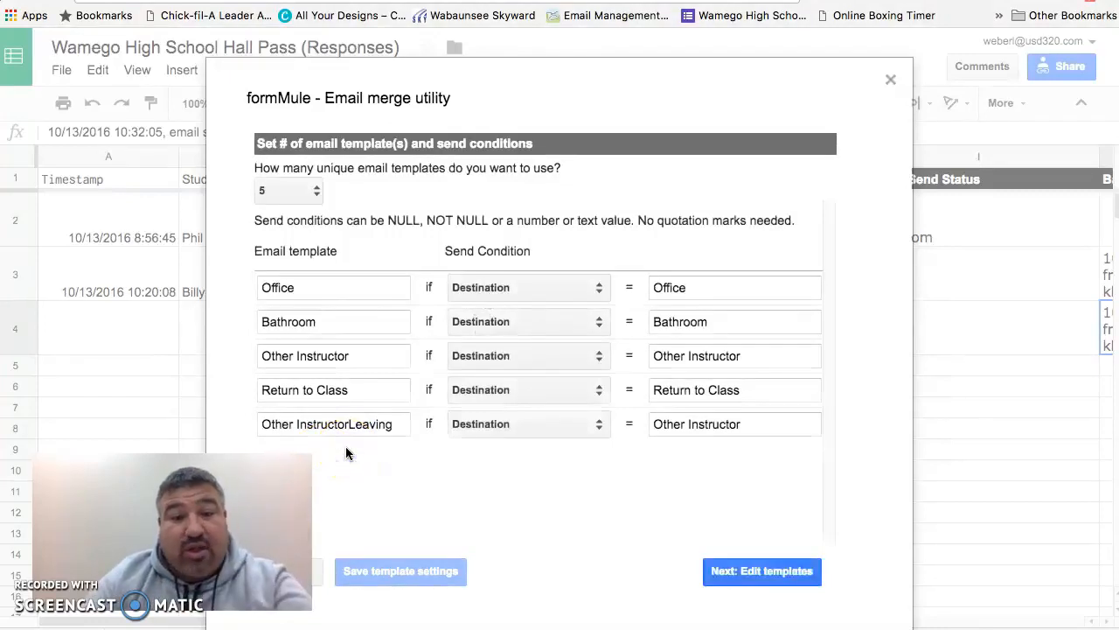
Step: Open the template editor, view the Return to Class template, and close the formMule dialog
left_click(736, 574)
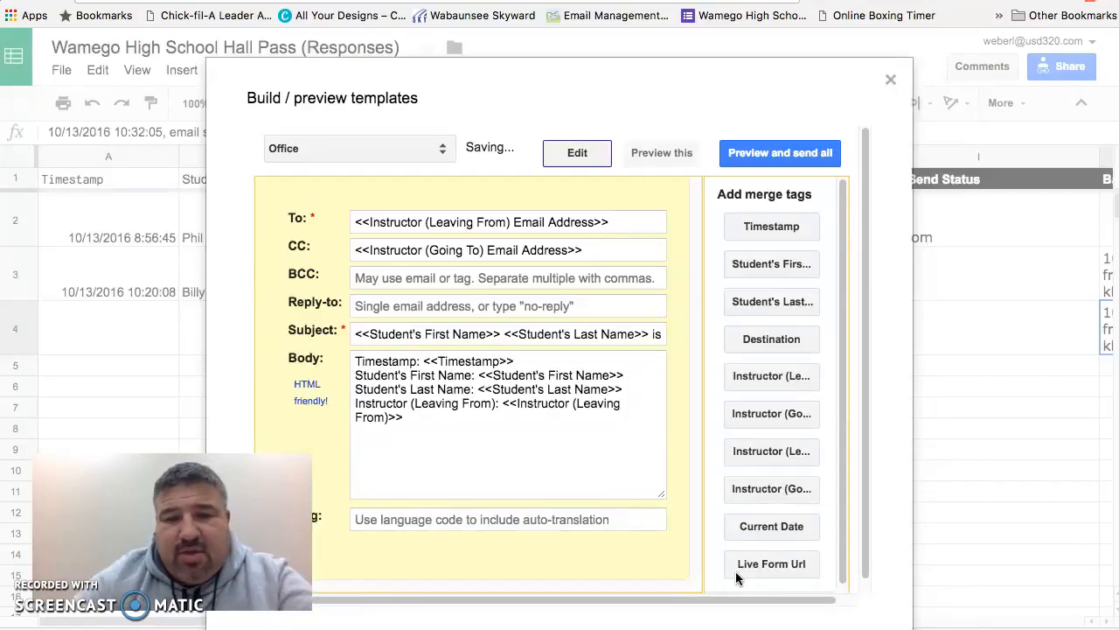
left_click(440, 151)
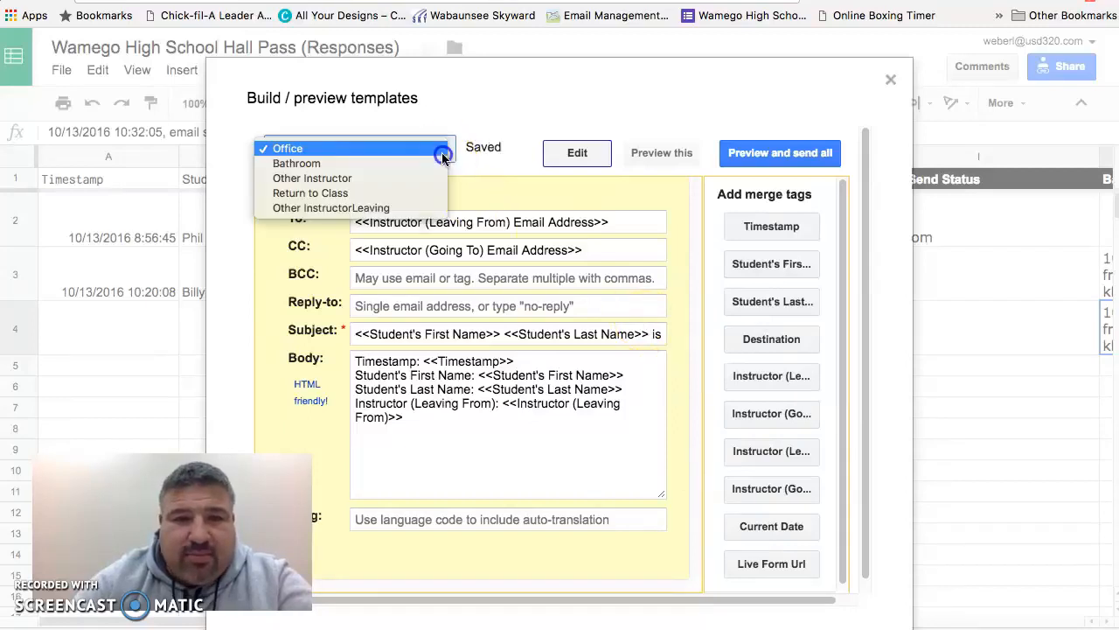
left_click(425, 186)
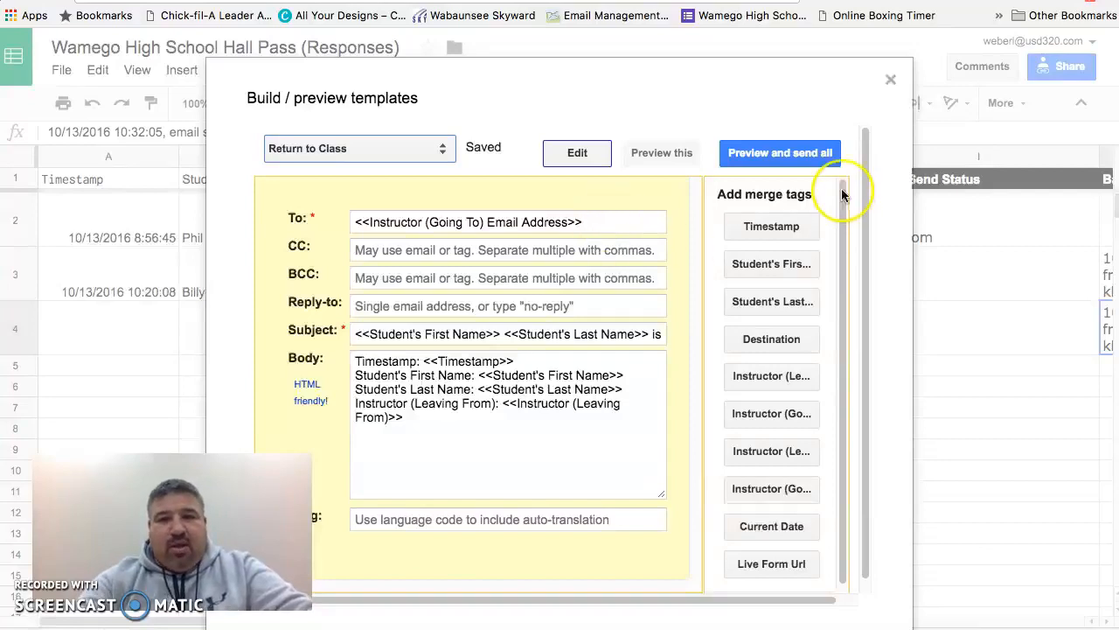
left_click(890, 80)
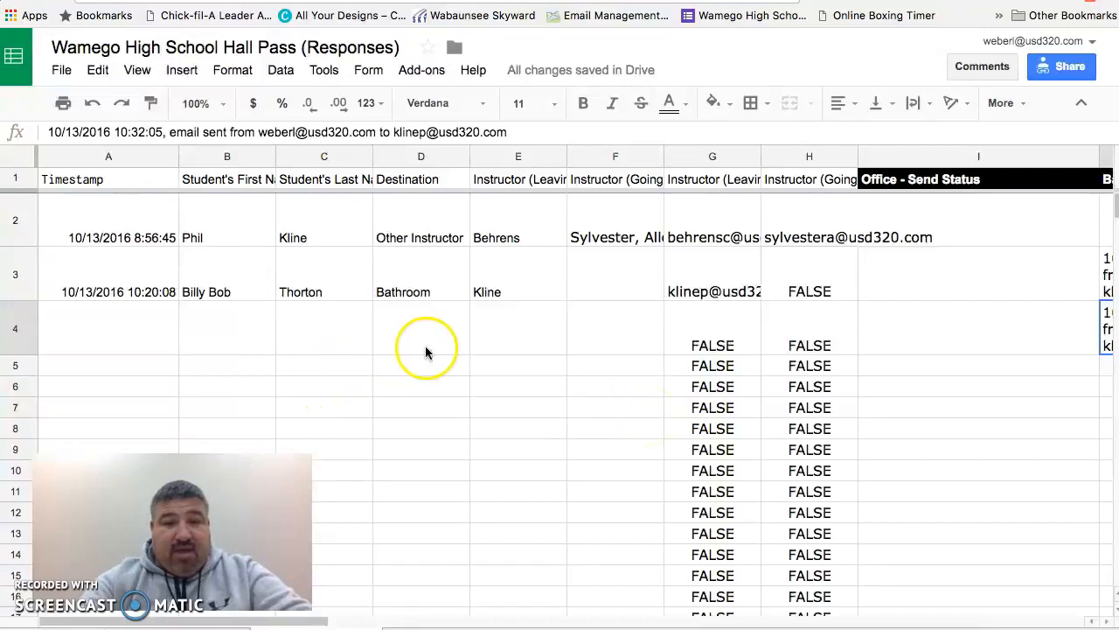
Step: Try entering an e-mail address in cell A5 of the imported sheet, then undo the entry
left_click(151, 369)
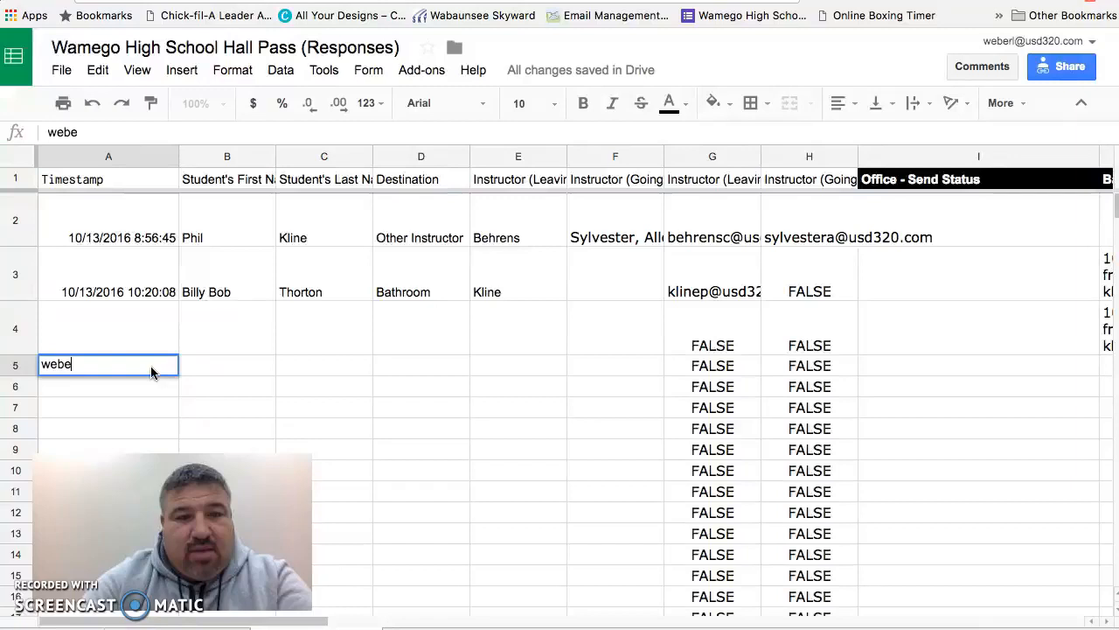
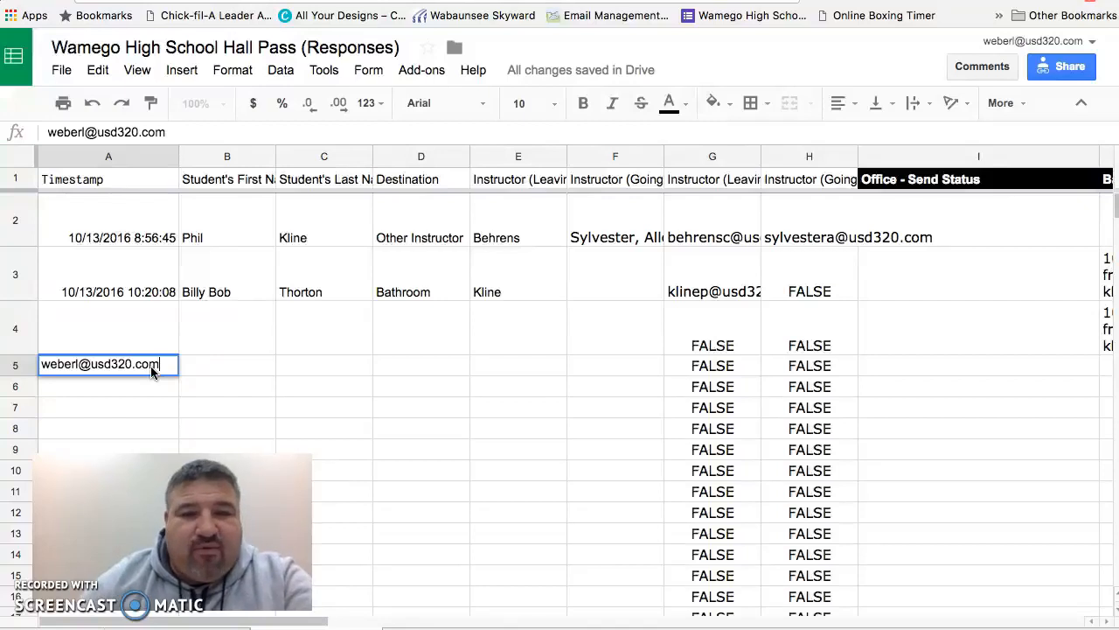
key("Return")
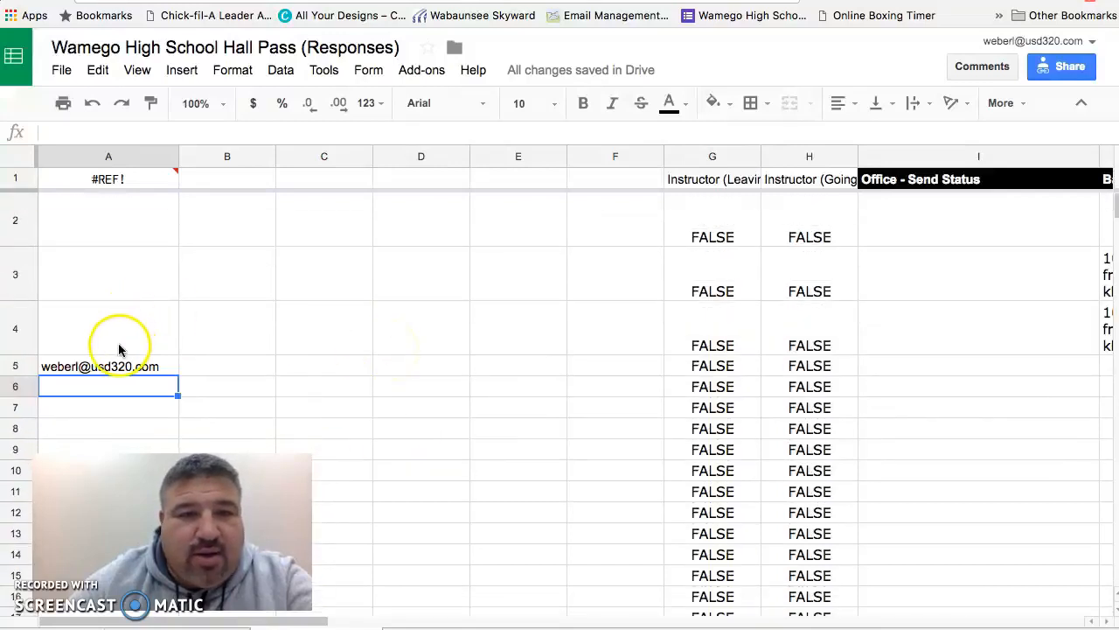
left_click(92, 104)
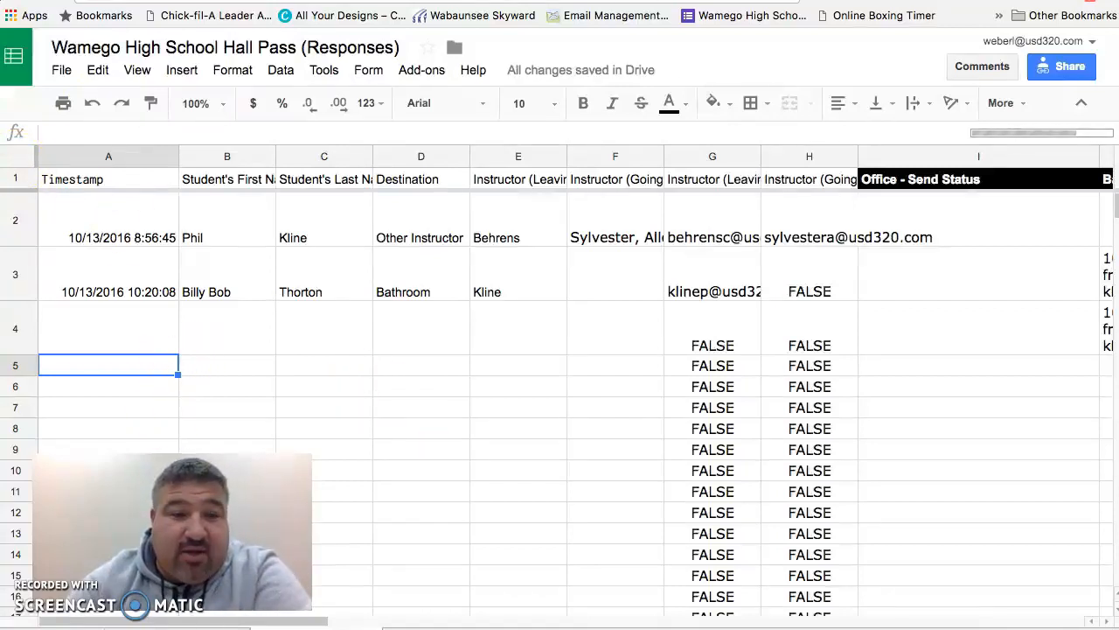
Step: Select cell A1 to view its IMPORTRANGE formula
left_click(27, 165)
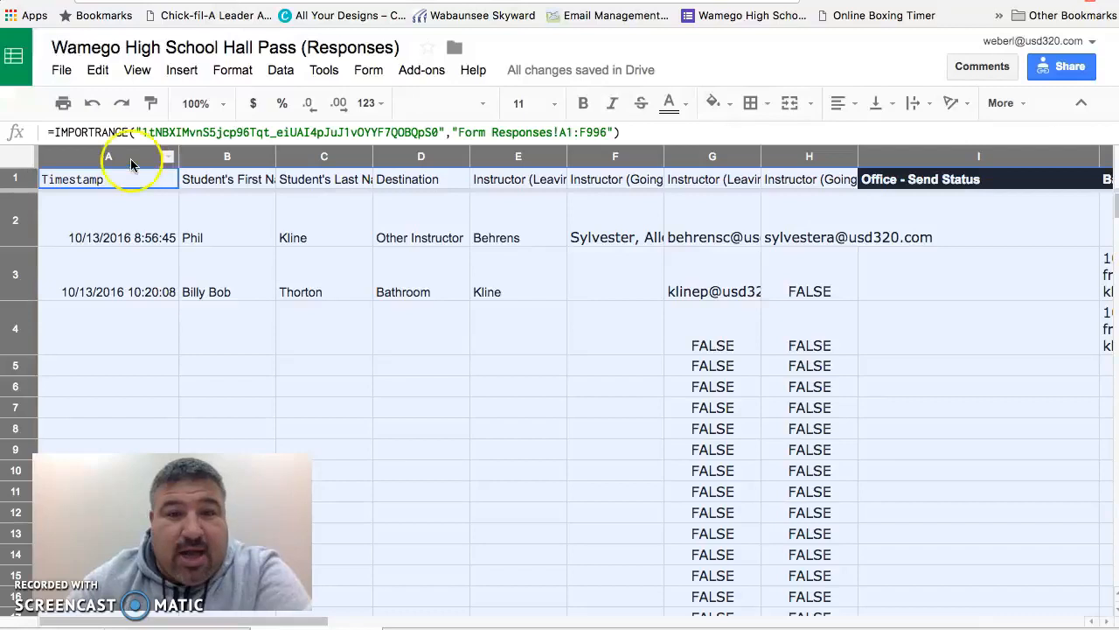